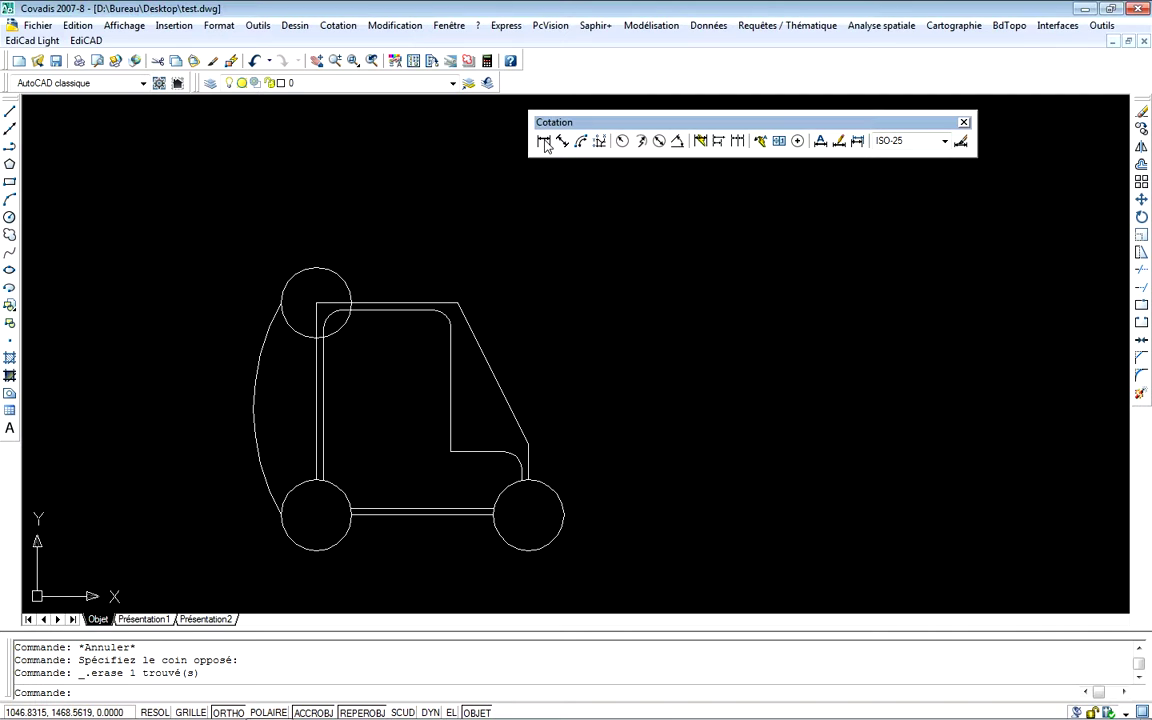
# - Add a horizontal linear dimension above the upper edge of the outer outline, from its upper-left corner to the start of the slanted edge
pyautogui.click(544, 142)
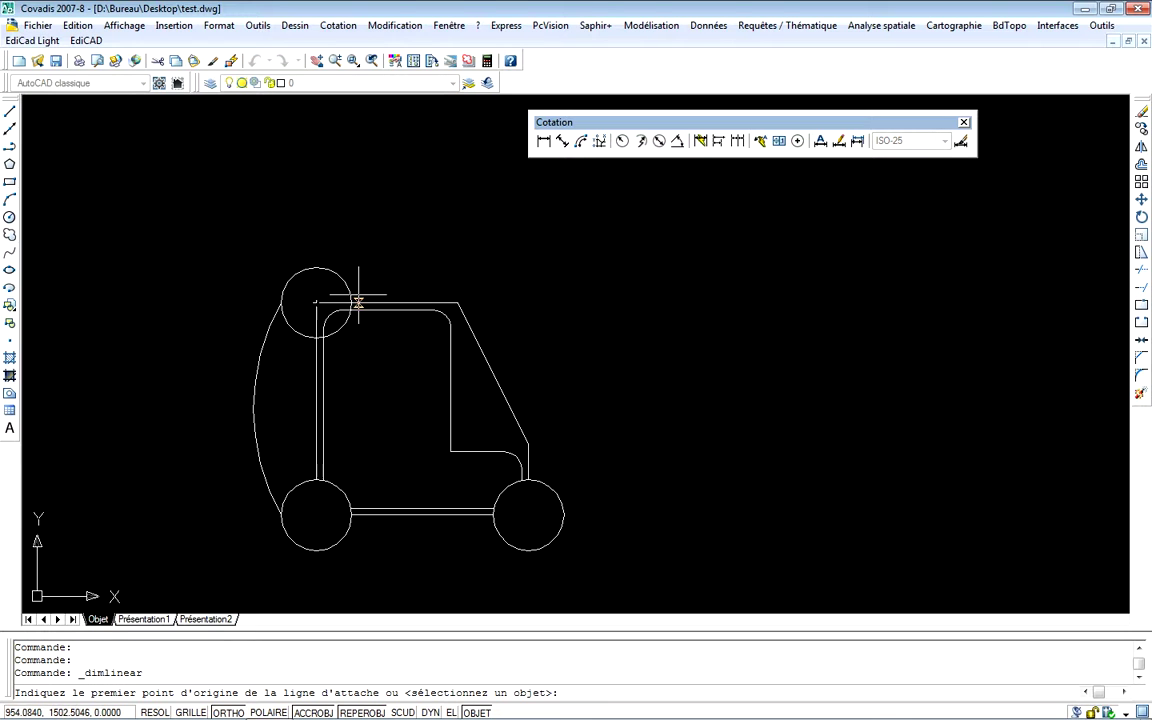
pyautogui.click(316, 302)
pyautogui.click(458, 302)
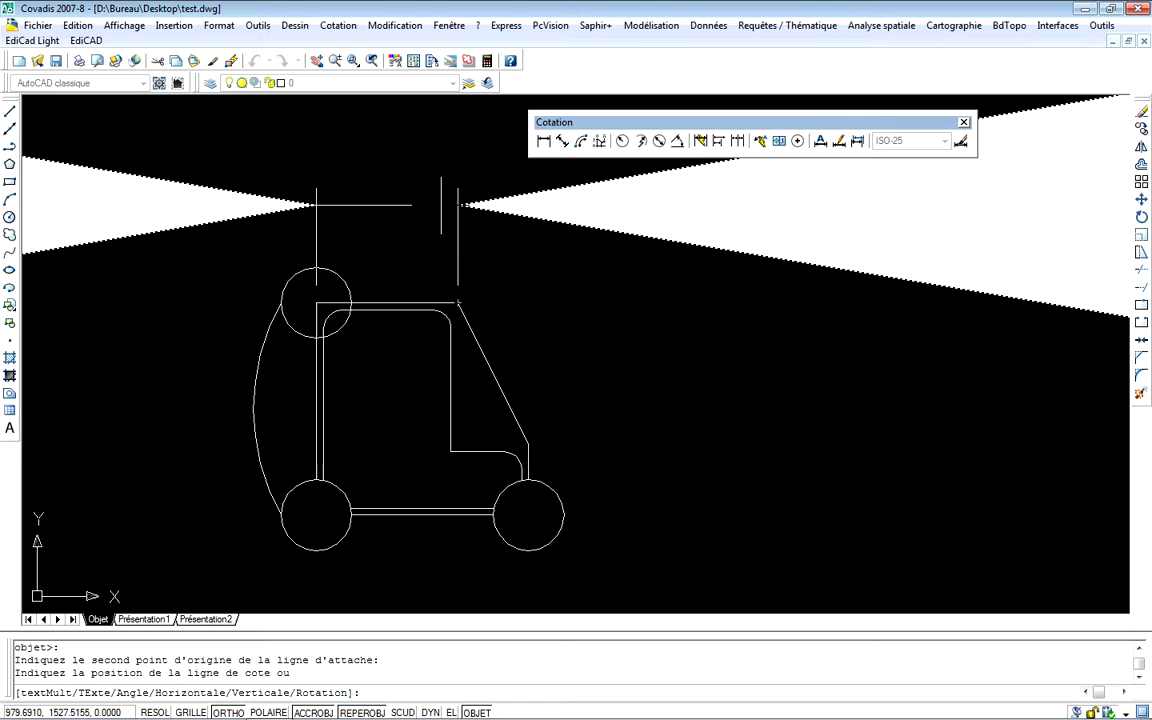
pyautogui.click(449, 215)
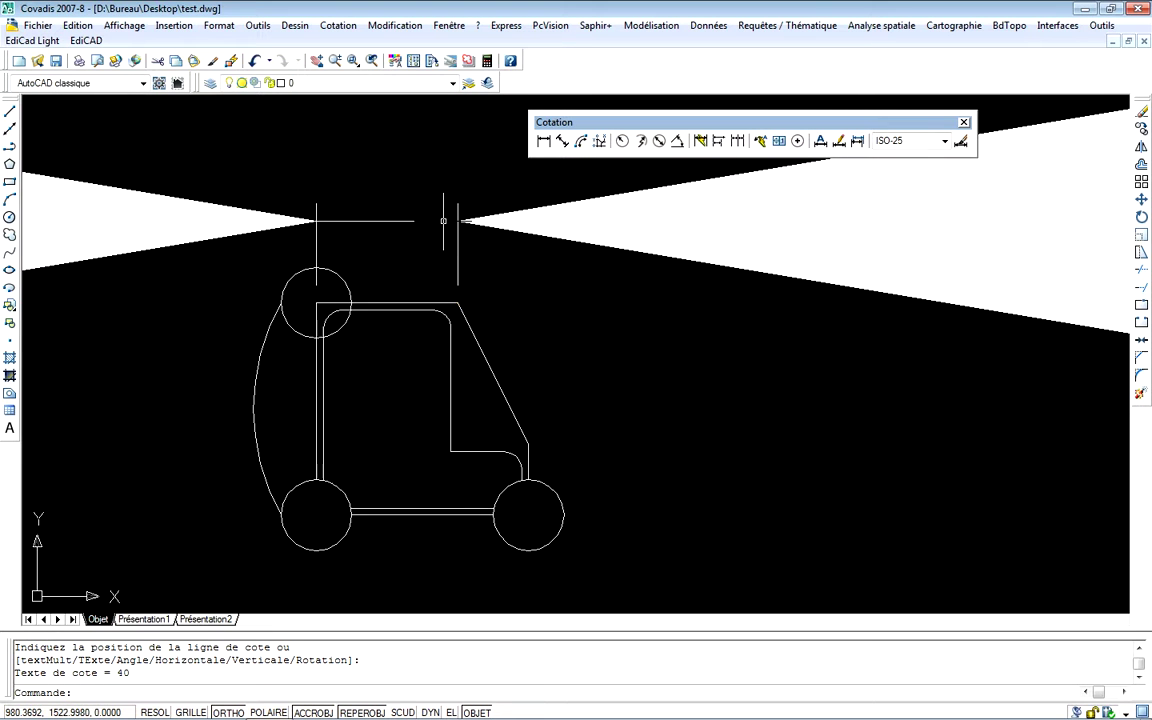
pyautogui.scroll(-5, 454, 250)
pyautogui.scroll(4, 454, 250)
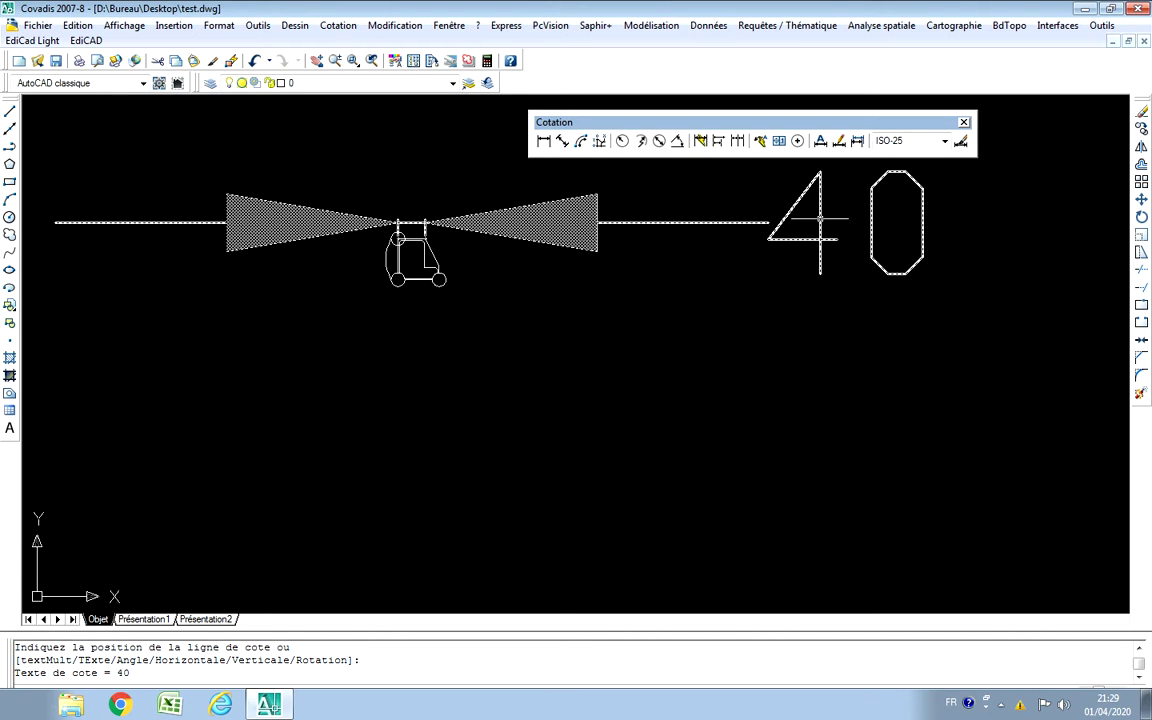
pyautogui.scroll(8, 400, 228)
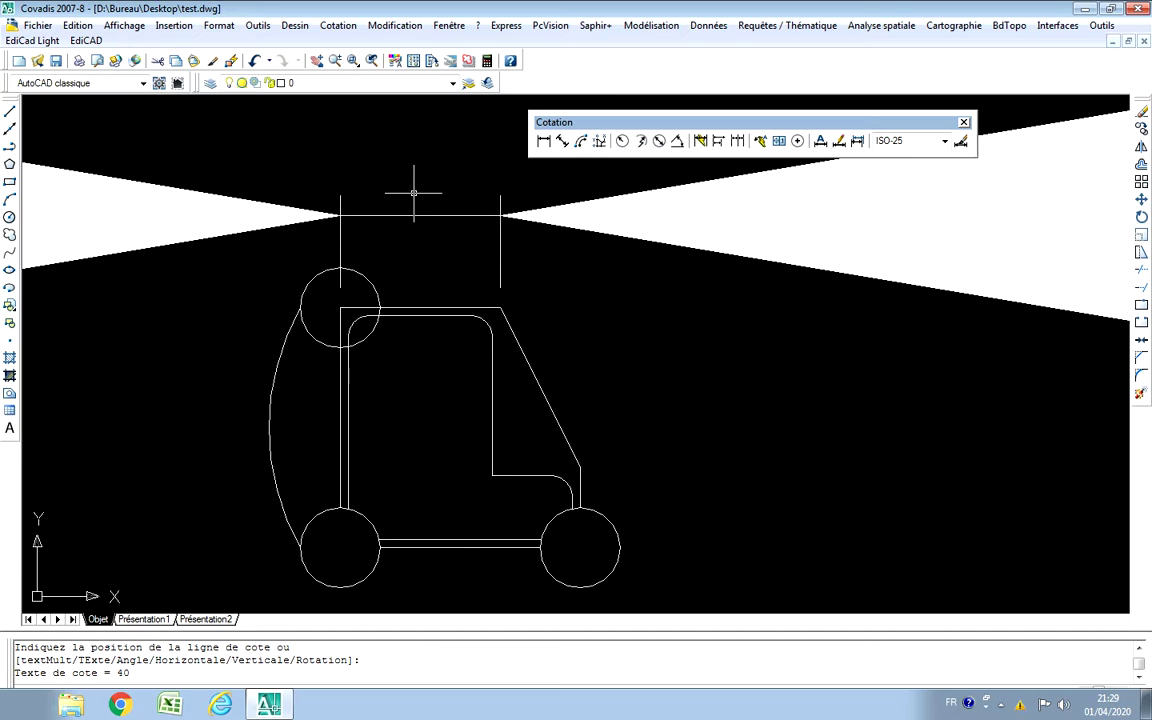
pyautogui.scroll(-8, 414, 195)
pyautogui.scroll(2, 452, 180)
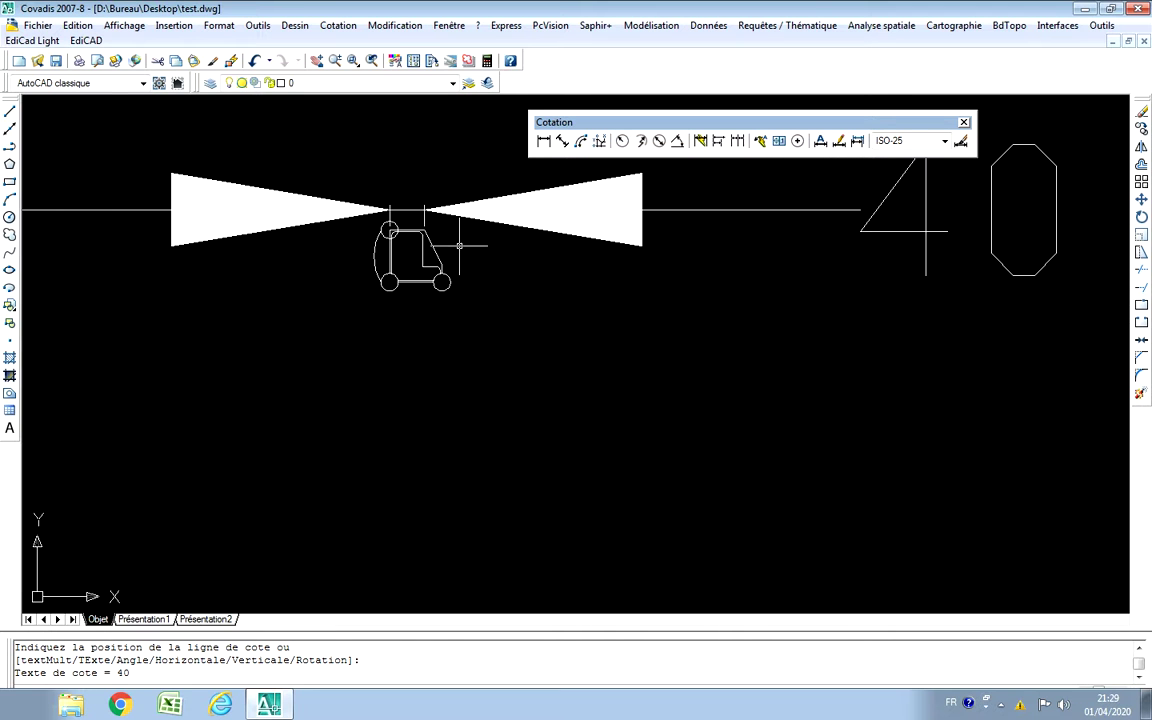
pyautogui.scroll(7, 395, 220)
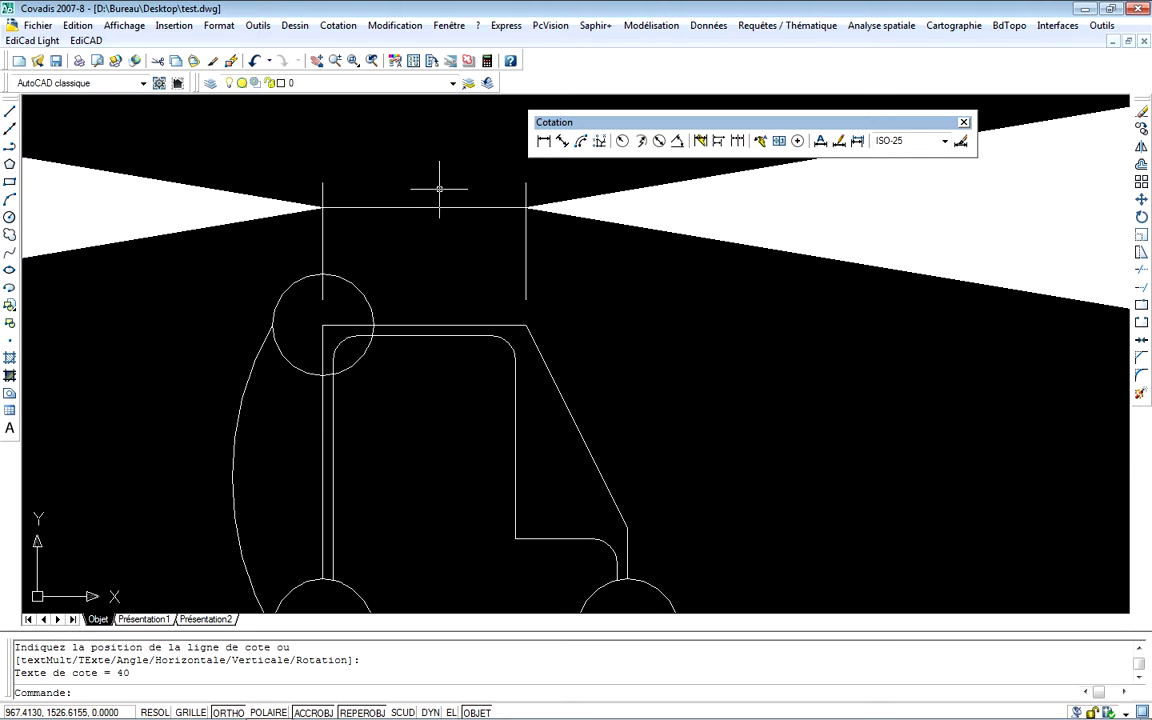
pyautogui.click(218, 25)
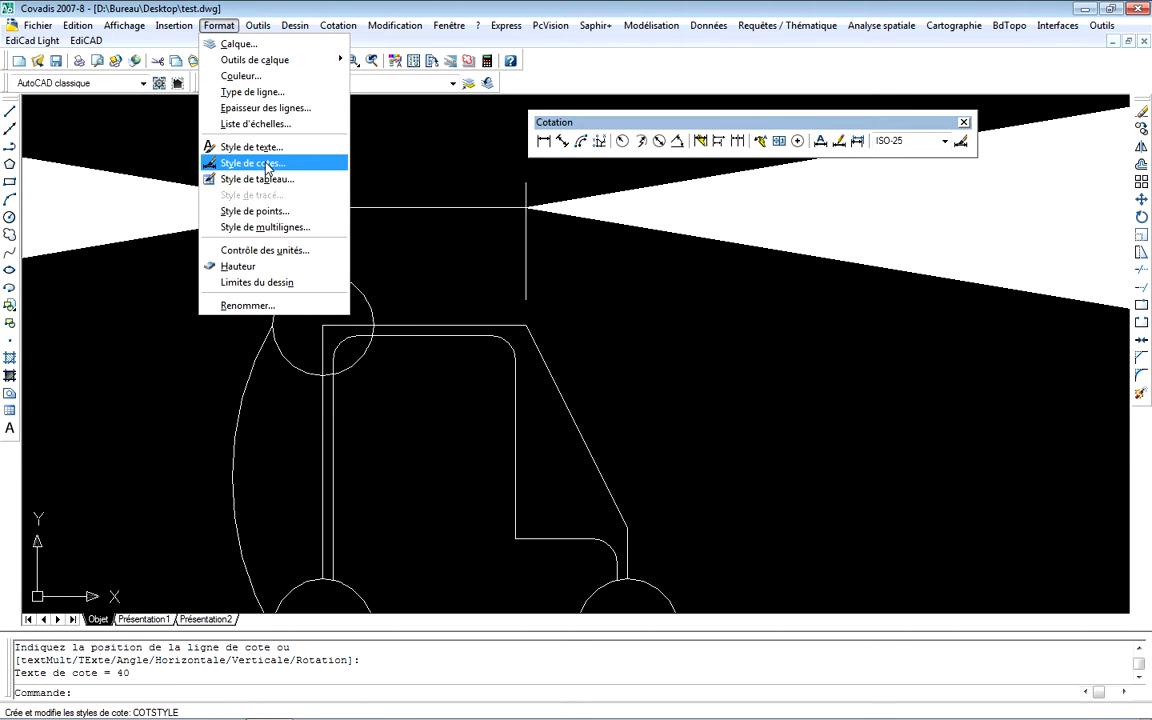
pyautogui.click(266, 164)
pyautogui.press('Escape')
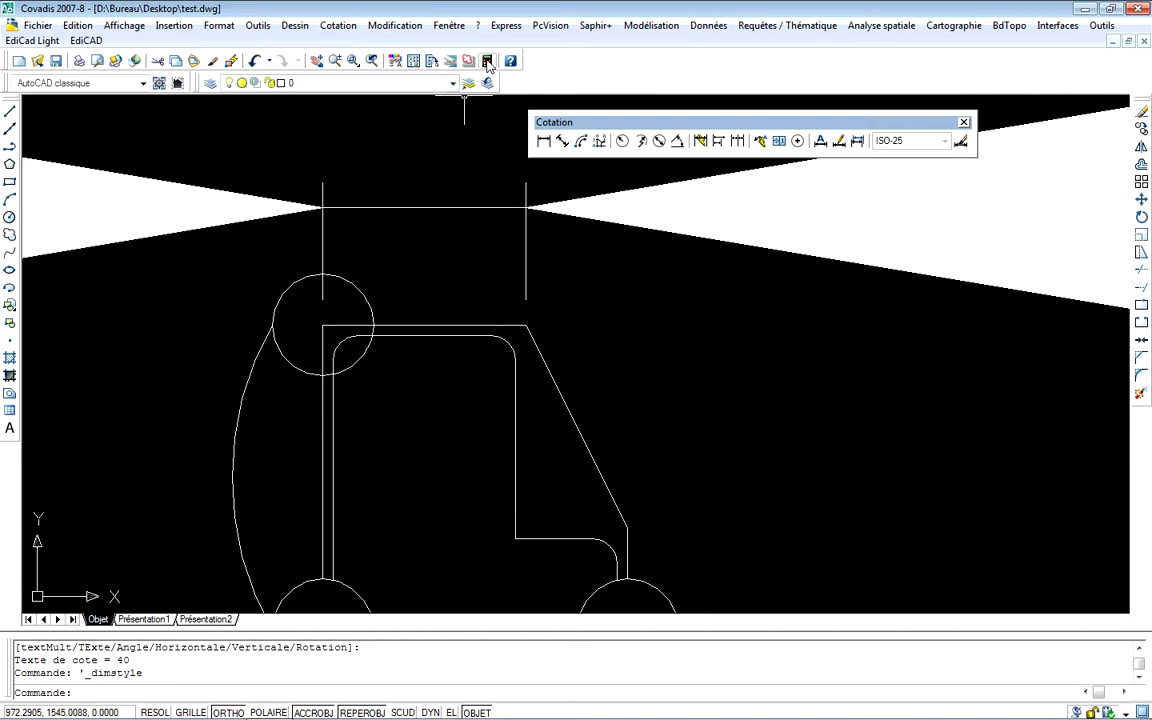
# - Modify the ISO-25 dimension style, setting its arrow size to 2
pyautogui.click(338, 25)
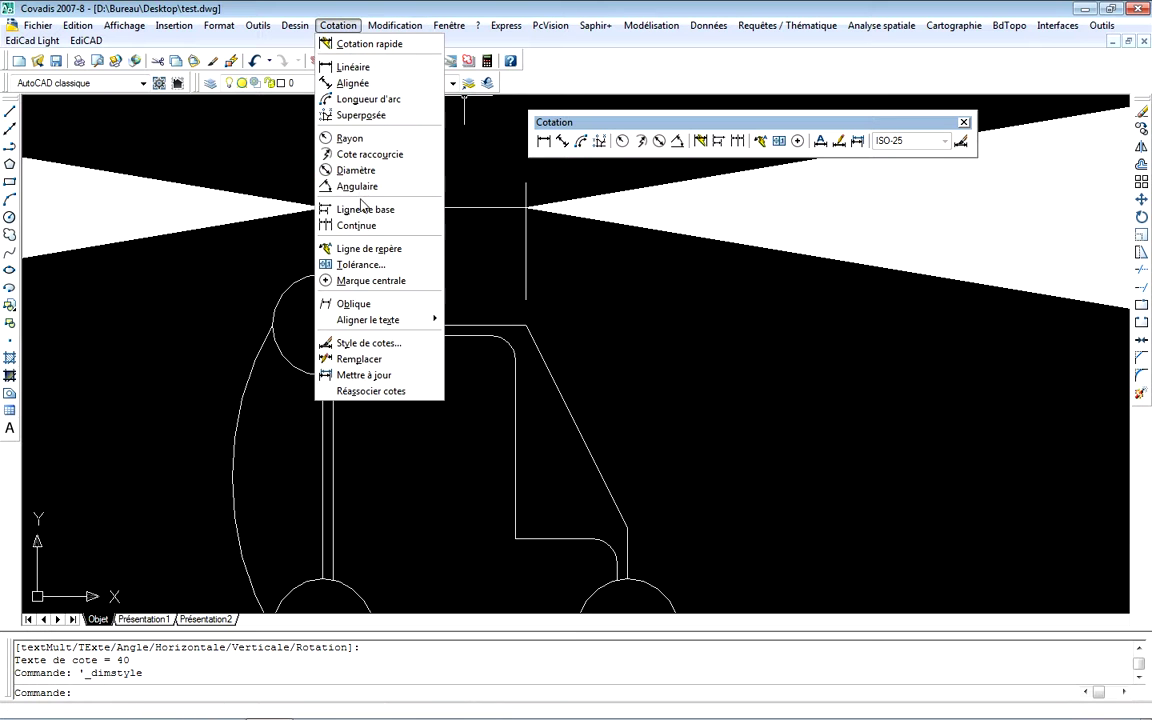
pyautogui.click(368, 343)
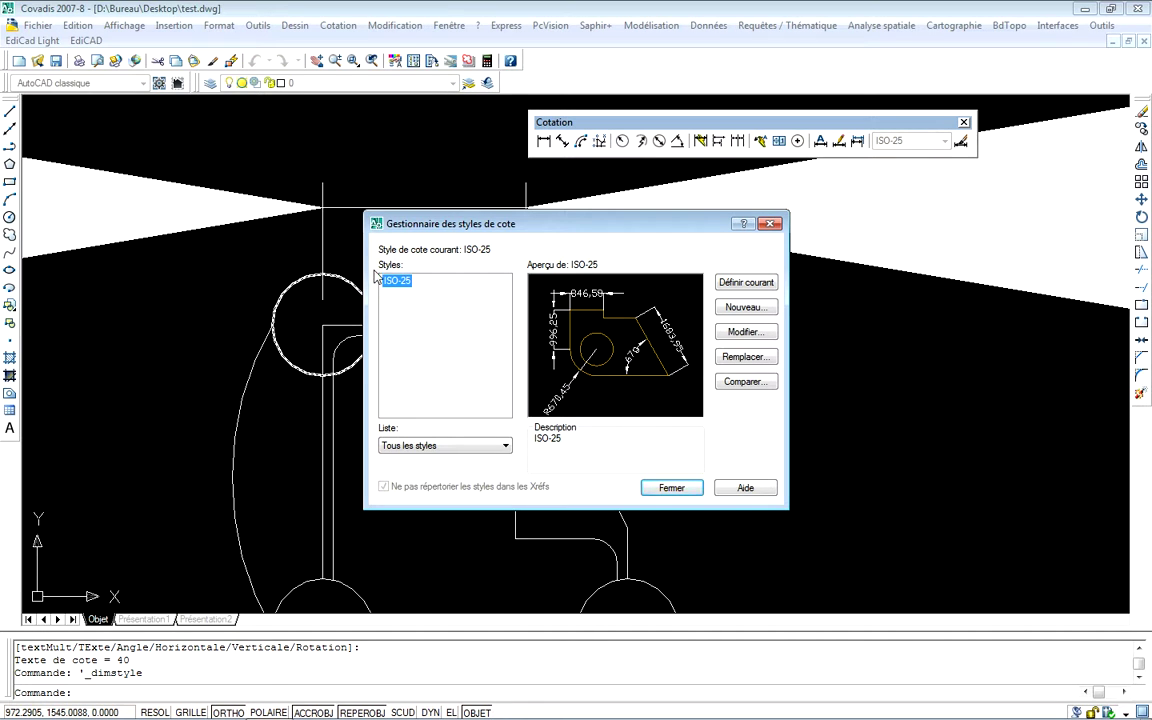
pyautogui.click(744, 332)
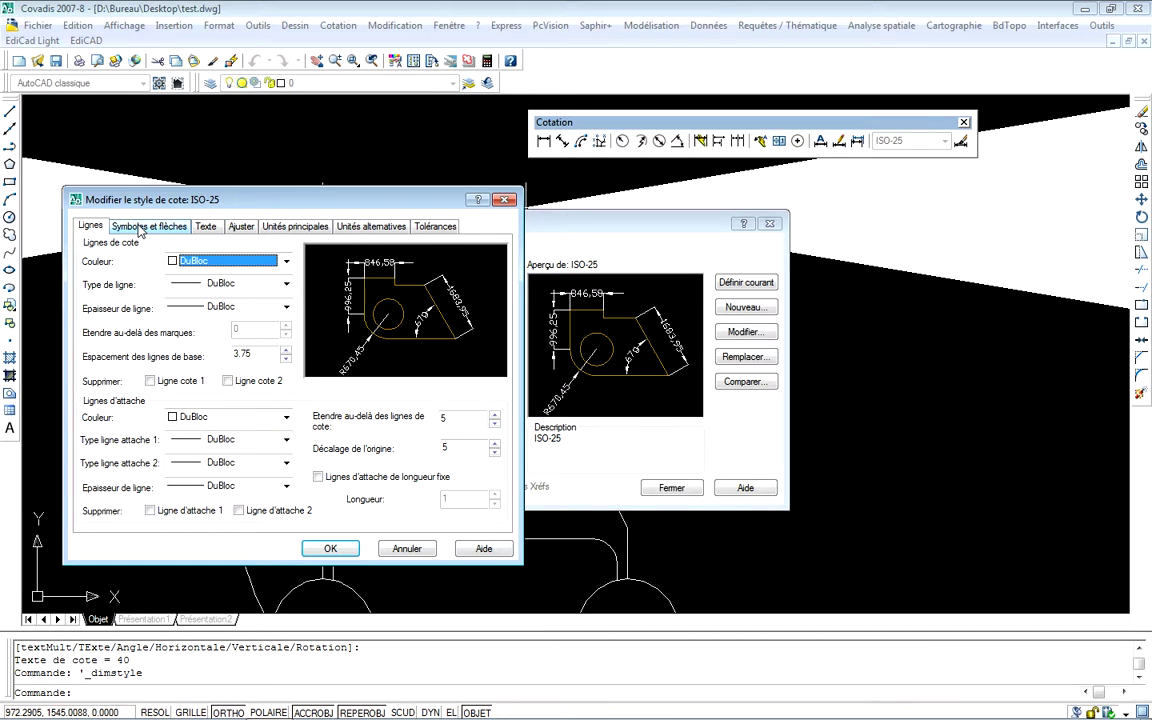
pyautogui.click(140, 229)
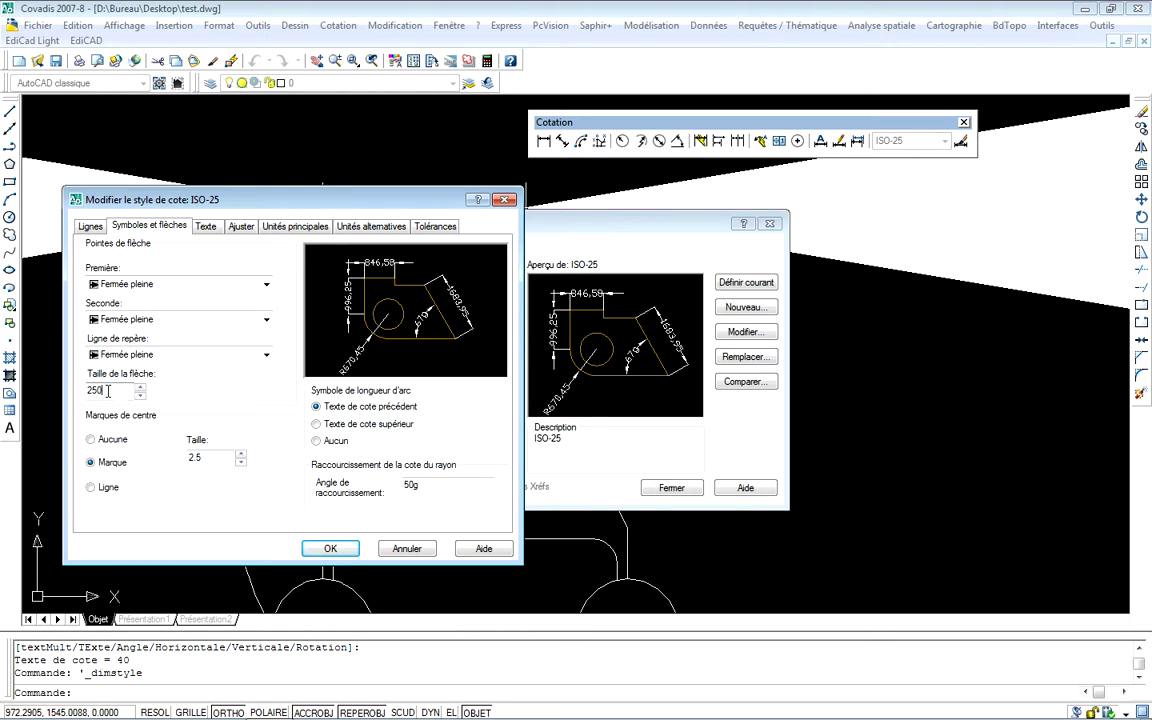
pyautogui.moveTo(108, 390); pyautogui.dragTo(63, 391)
pyautogui.write('2')
# - Set the text height of the ISO-25 dimension style to 1.5
pyautogui.click(201, 224)
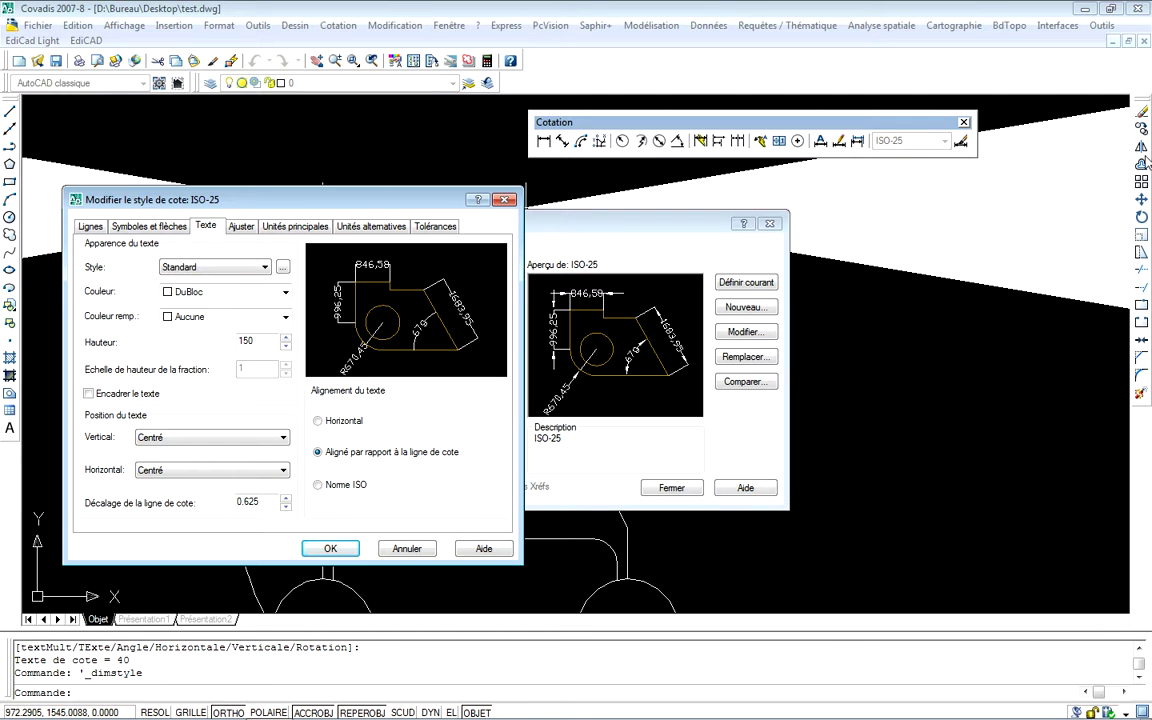
pyautogui.doubleClick(265, 341)
pyautogui.write('1.5')
# - Set the dimension text's vertical position to Au-dessus and its offset from the dimension line to 0.2
pyautogui.click(207, 441)
pyautogui.click(207, 441)
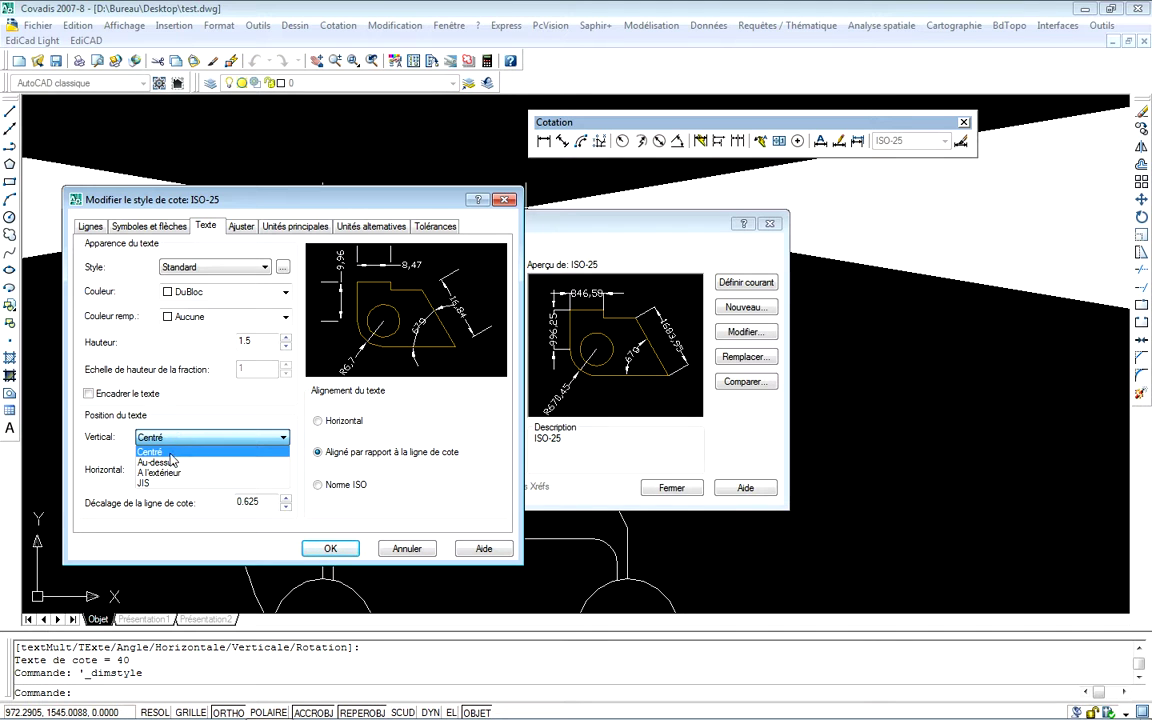
pyautogui.click(158, 410)
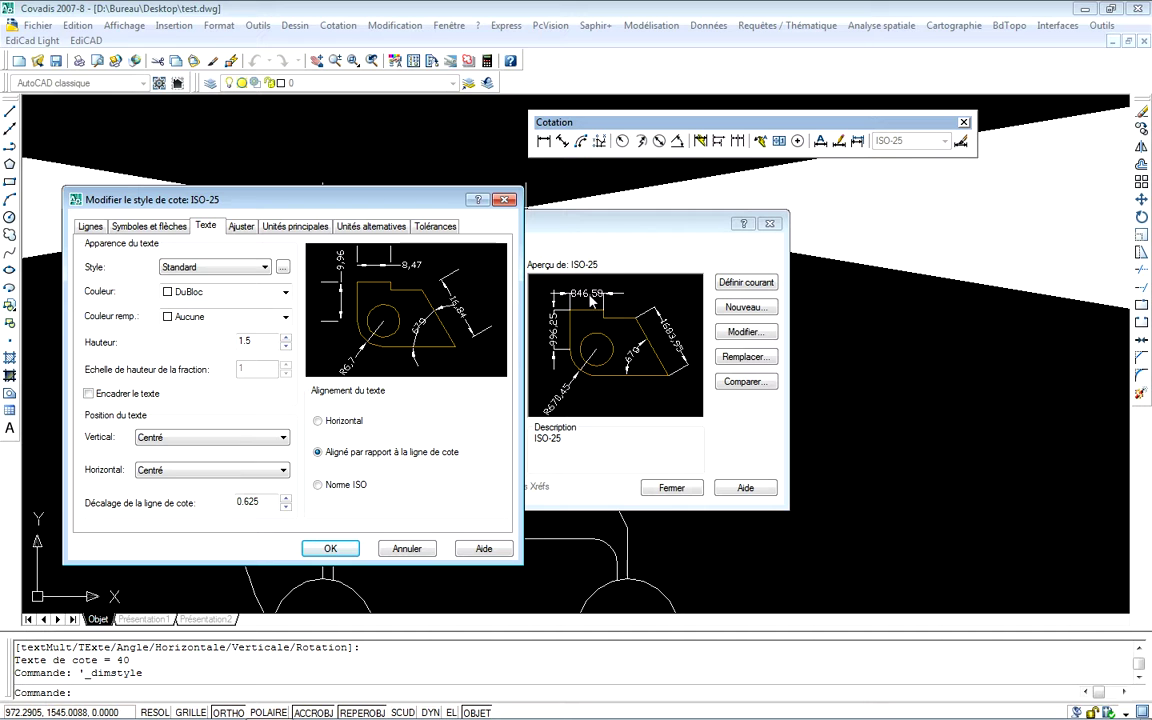
pyautogui.click(150, 437)
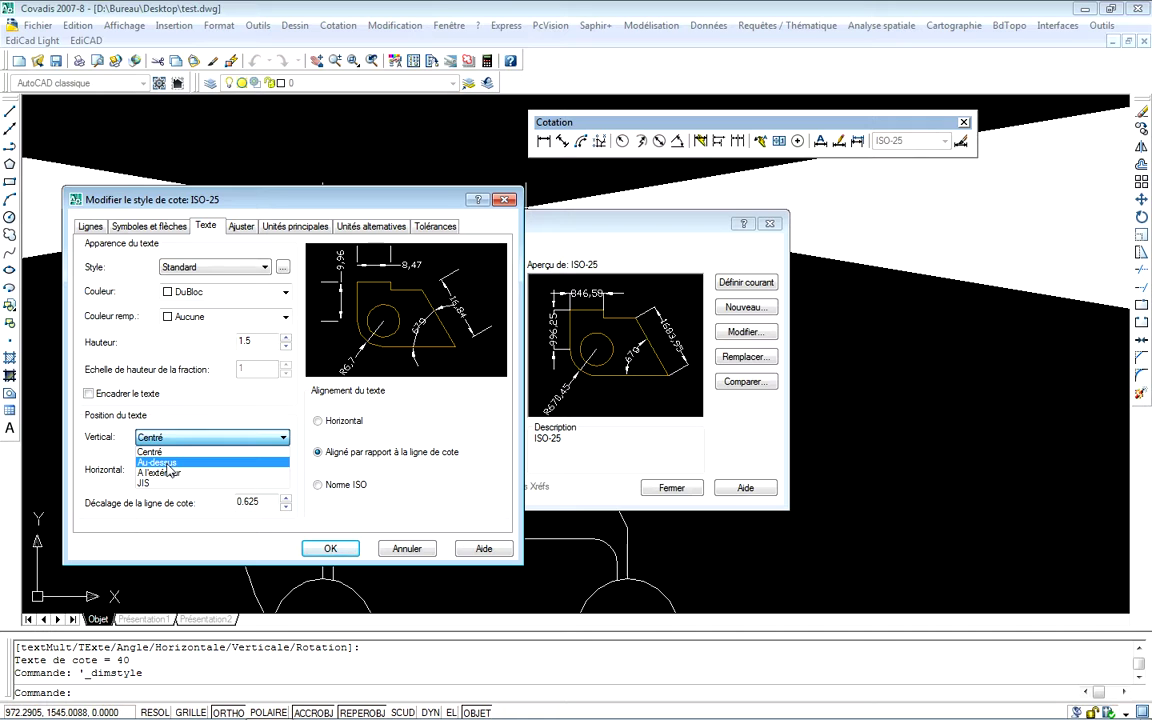
pyautogui.click(165, 462)
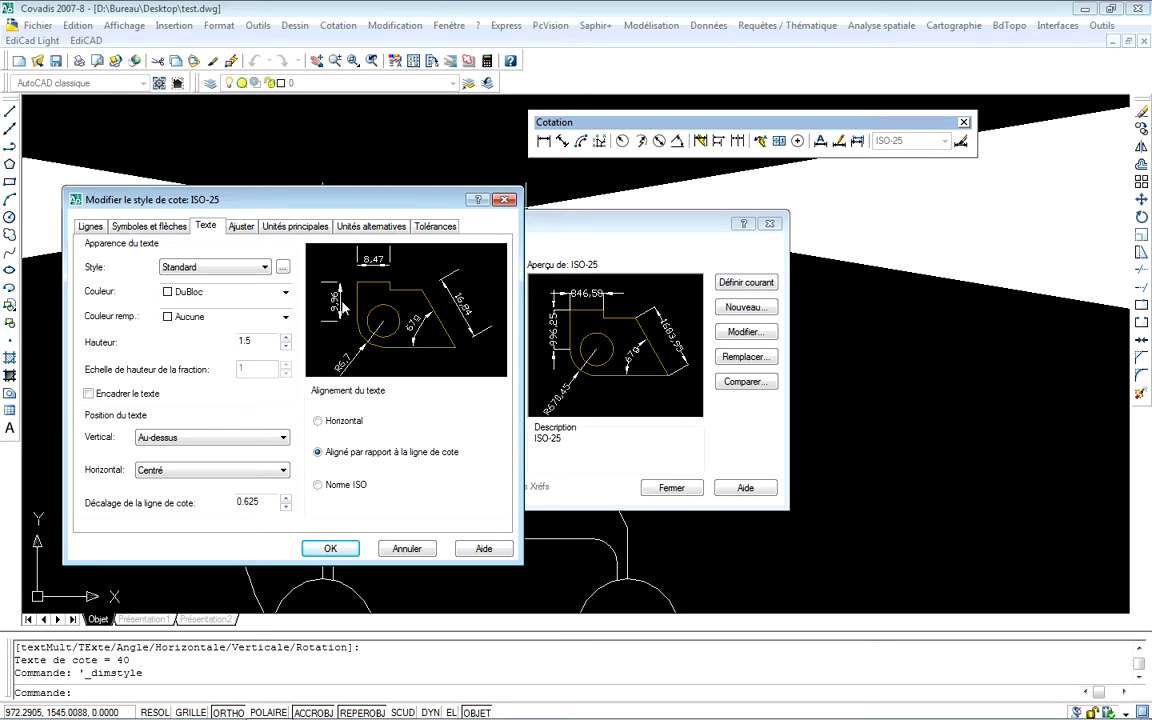
pyautogui.click(207, 440)
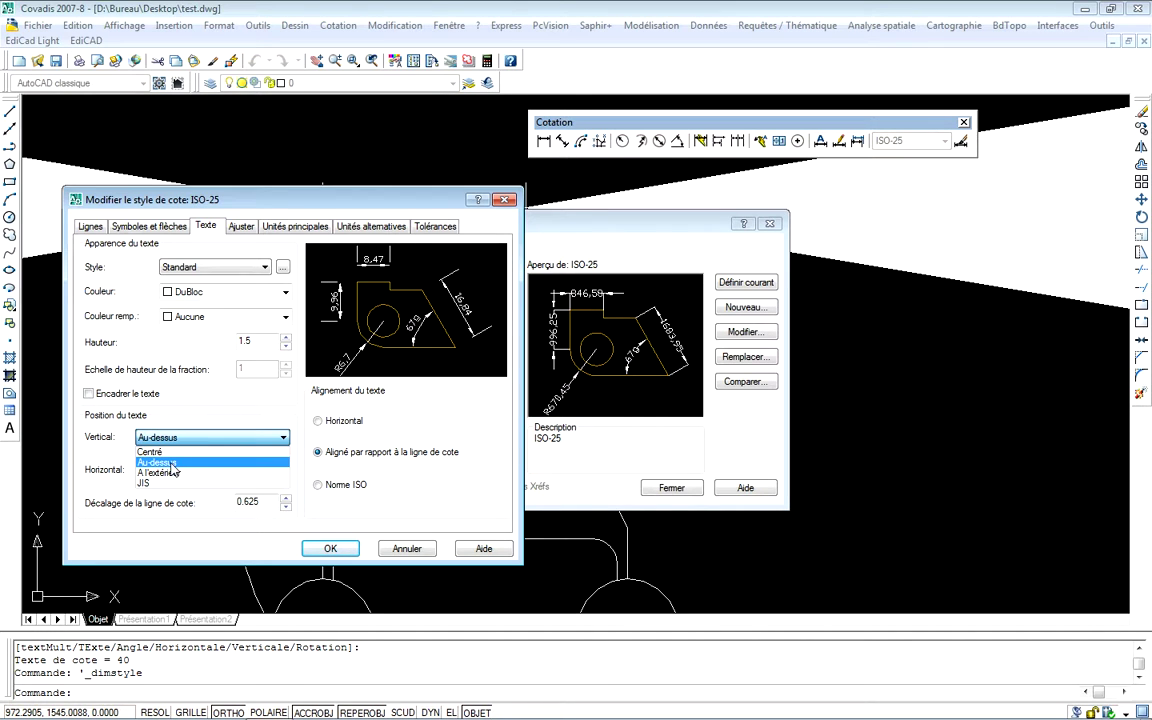
pyautogui.click(155, 462)
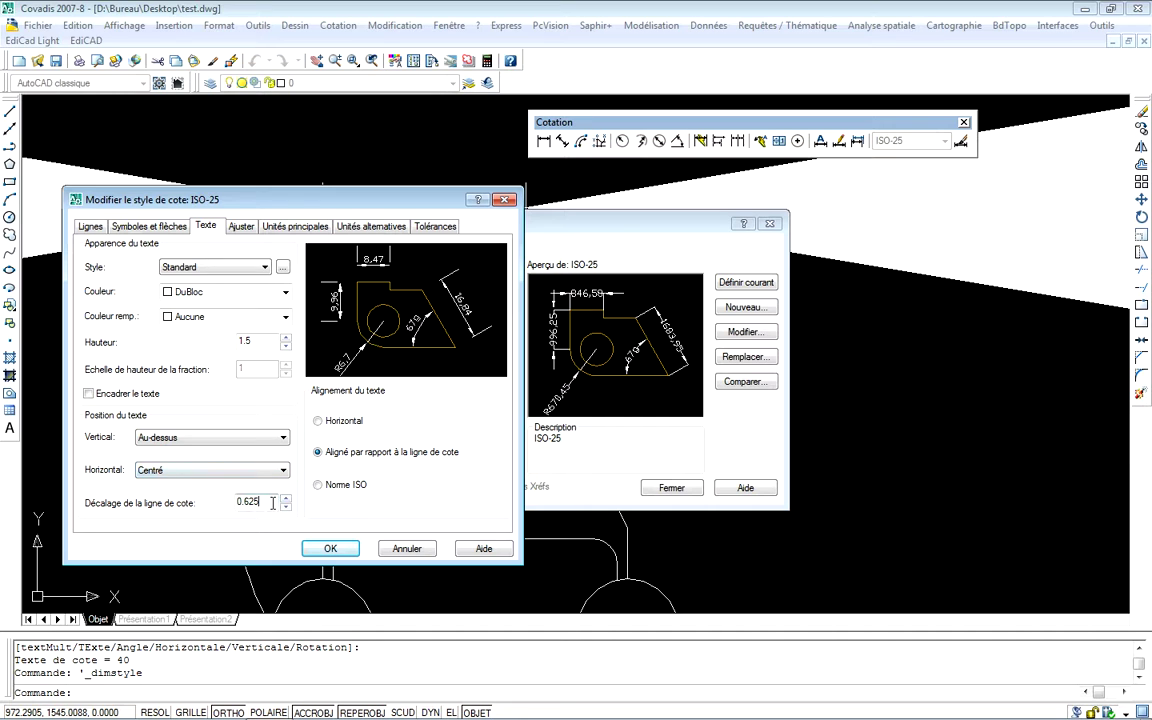
pyautogui.doubleClick(233, 502)
pyautogui.write('0.2')
# - Keep the text's horizontal position at Centré, try the Horizontal alignment and restore the alignment with the dimension line
pyautogui.click(213, 471)
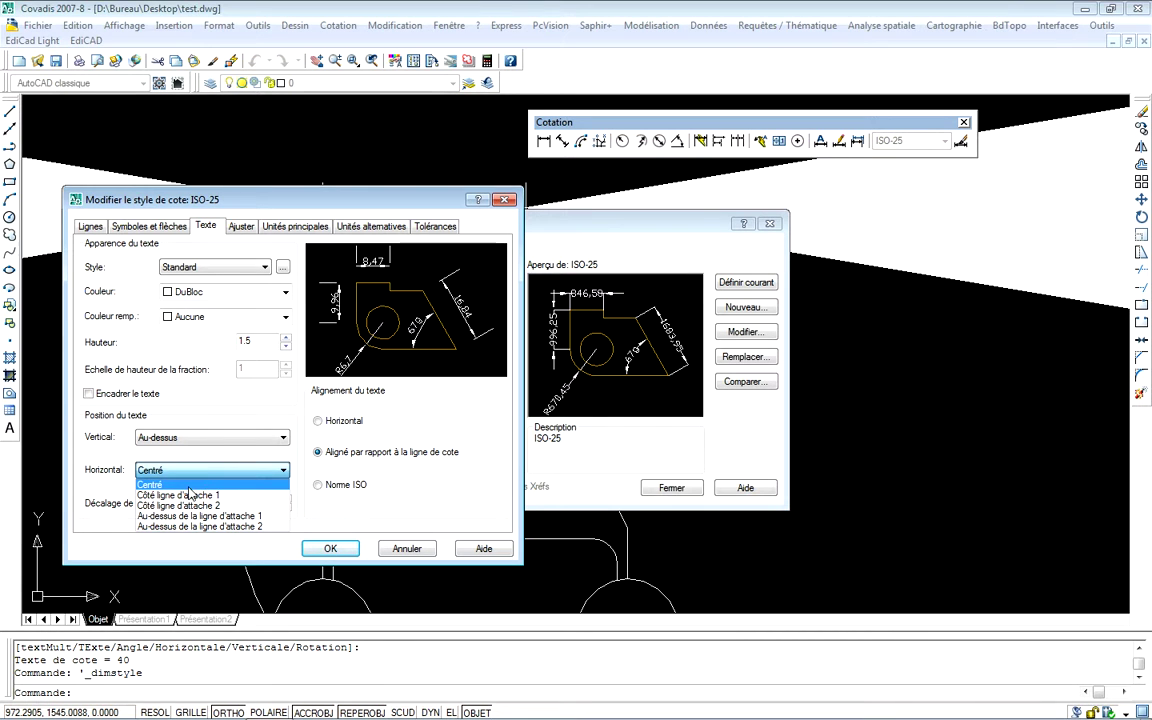
pyautogui.click(160, 446)
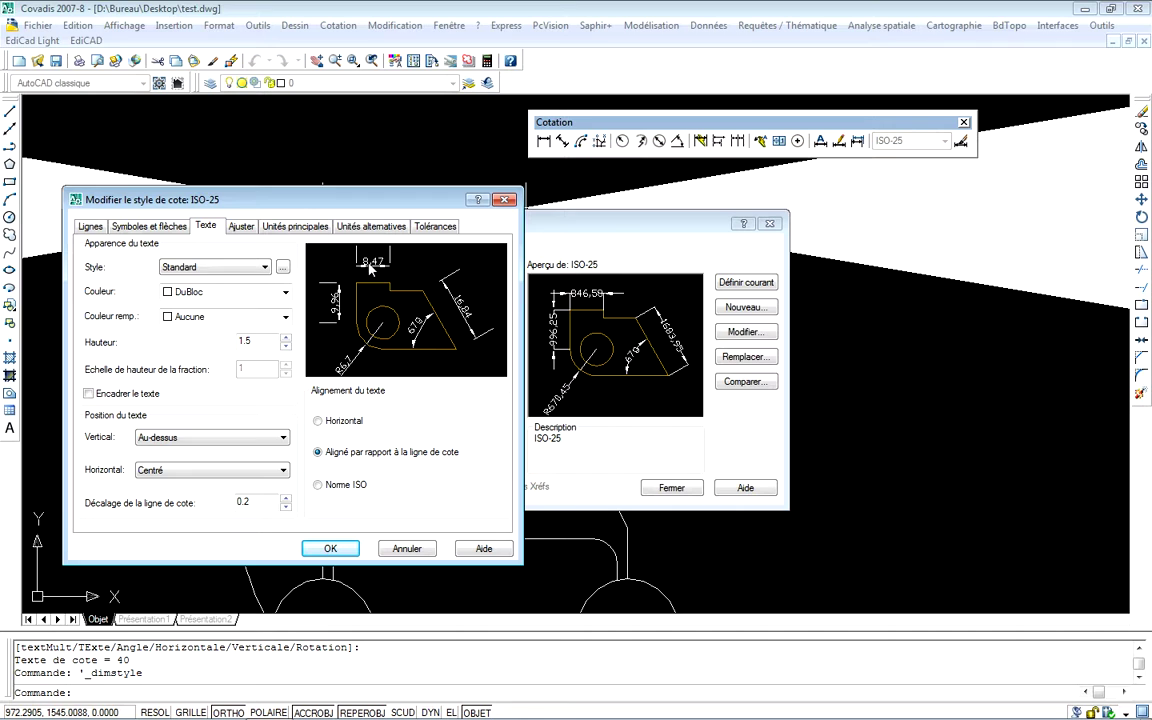
pyautogui.click(218, 470)
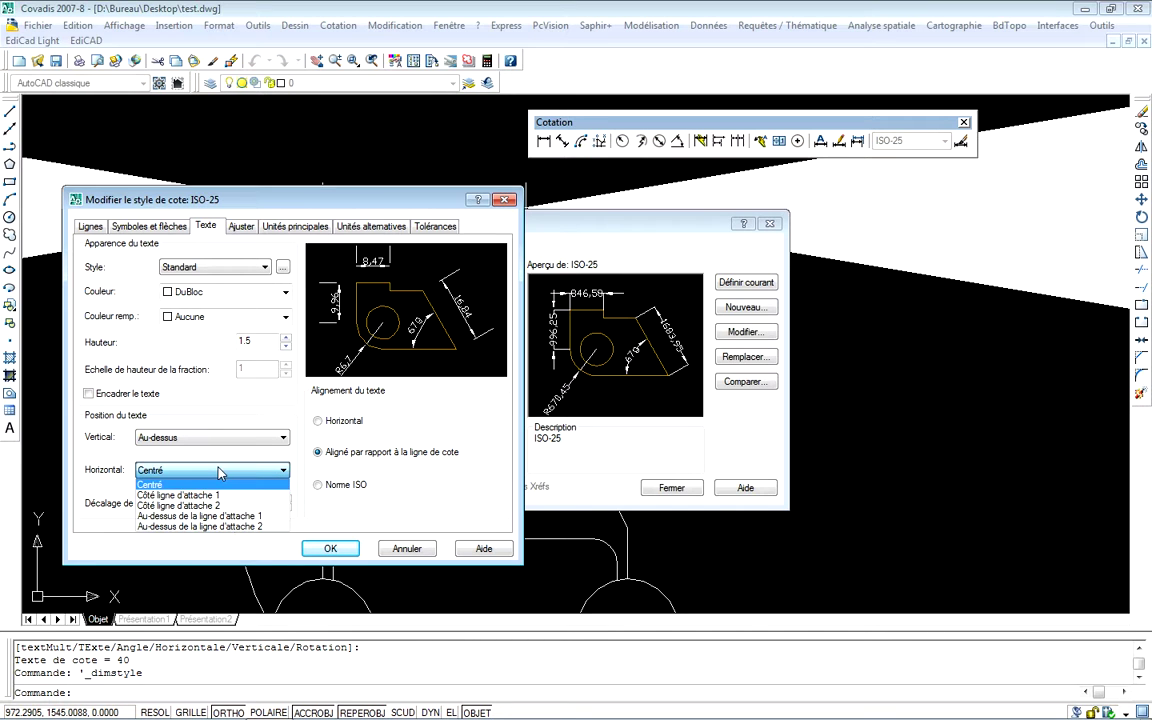
pyautogui.click(170, 486)
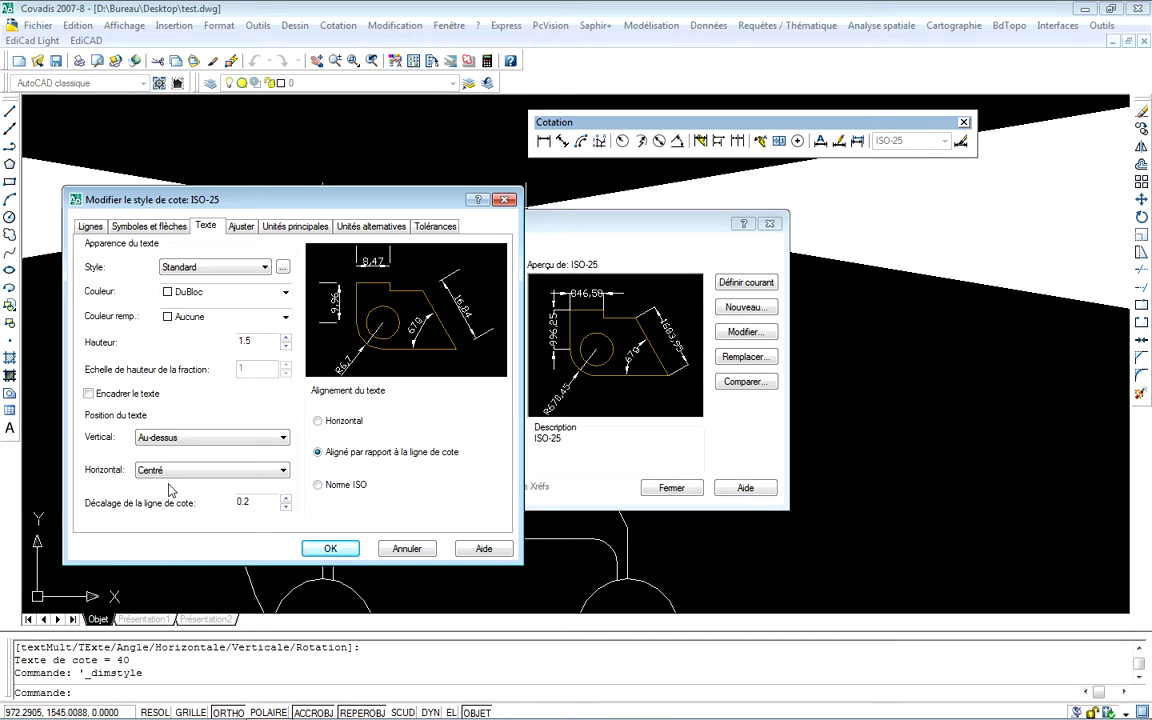
pyautogui.click(320, 422)
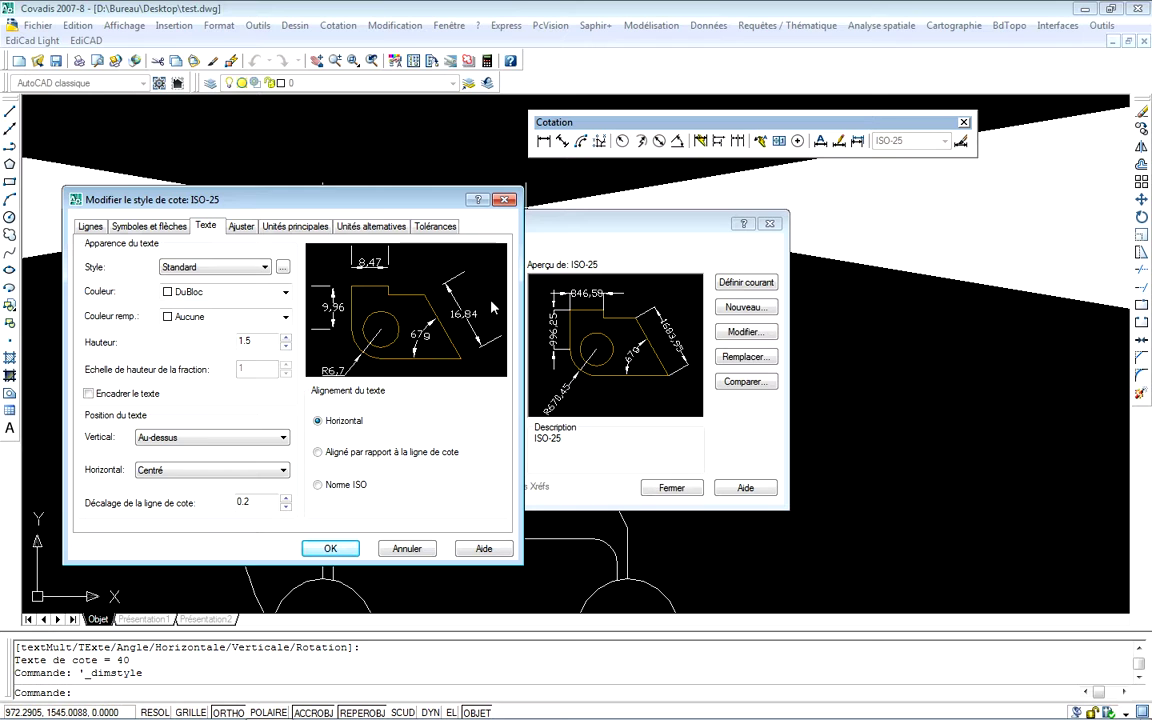
pyautogui.click(328, 455)
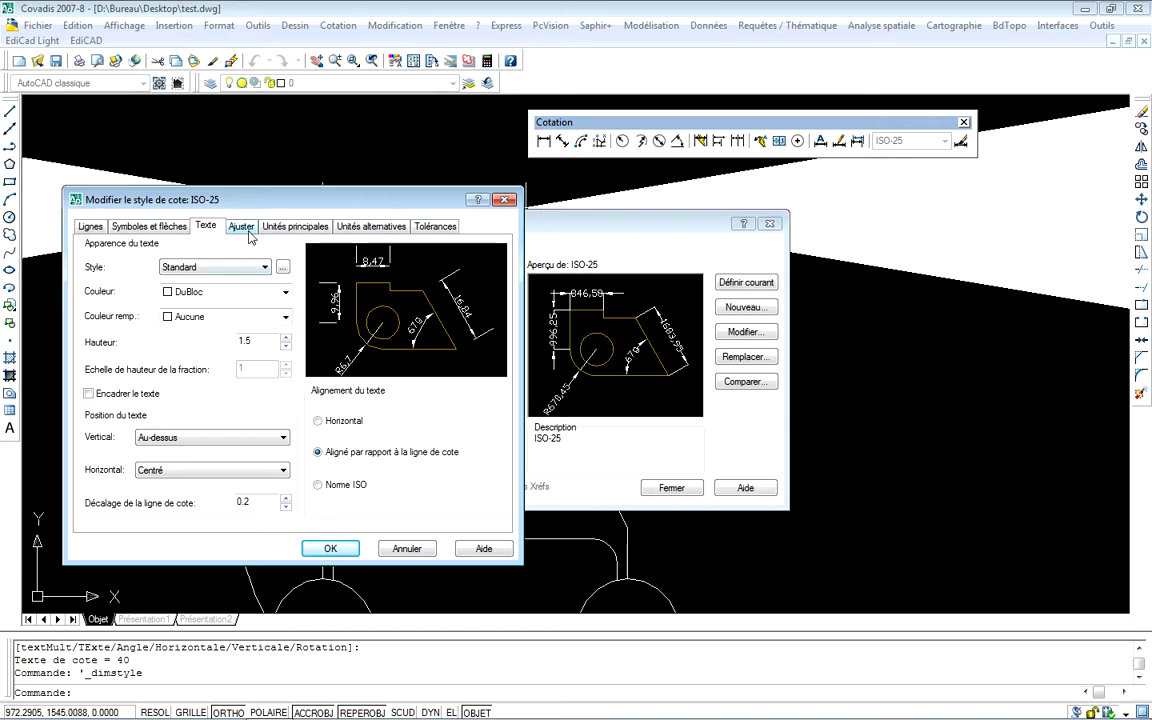
# - Choose a precision of 0.00 for linear dimensions in the style's primary units
pyautogui.click(294, 226)
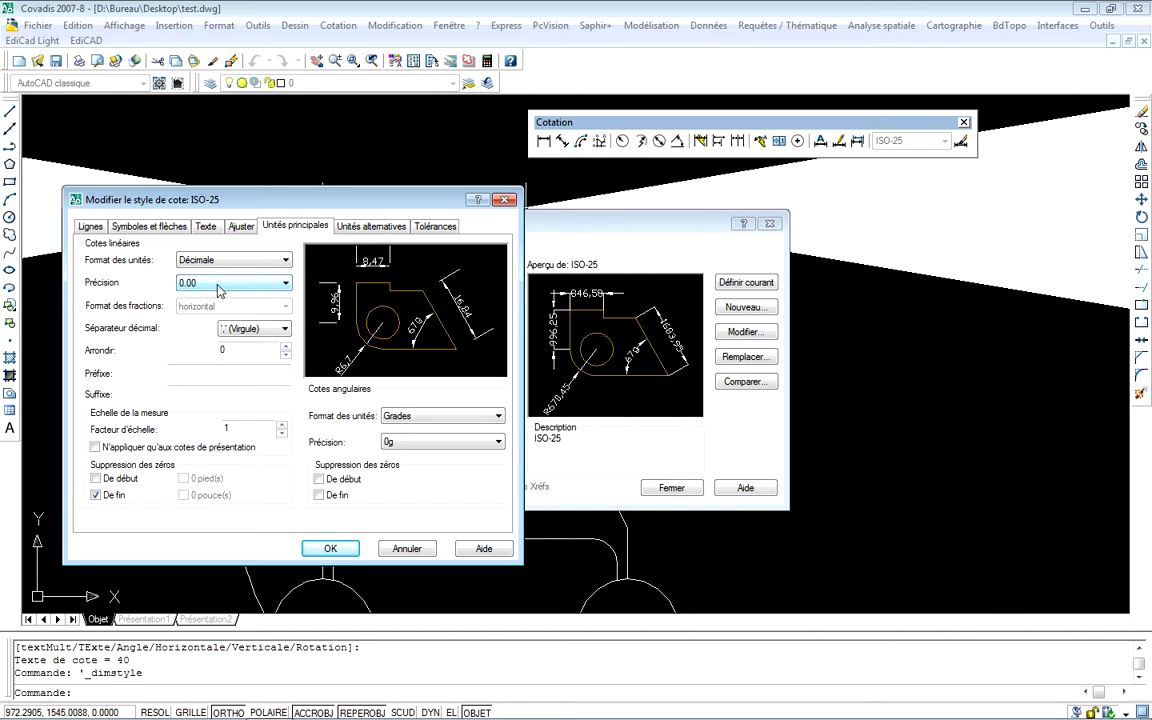
pyautogui.click(220, 286)
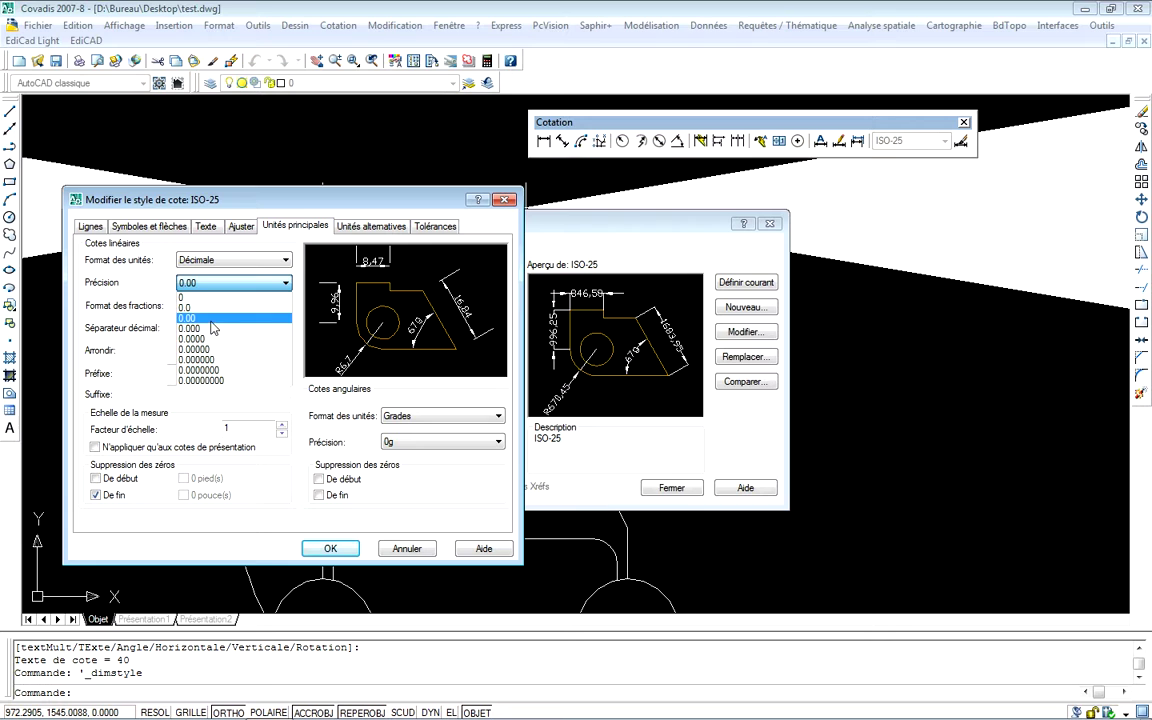
pyautogui.click(208, 319)
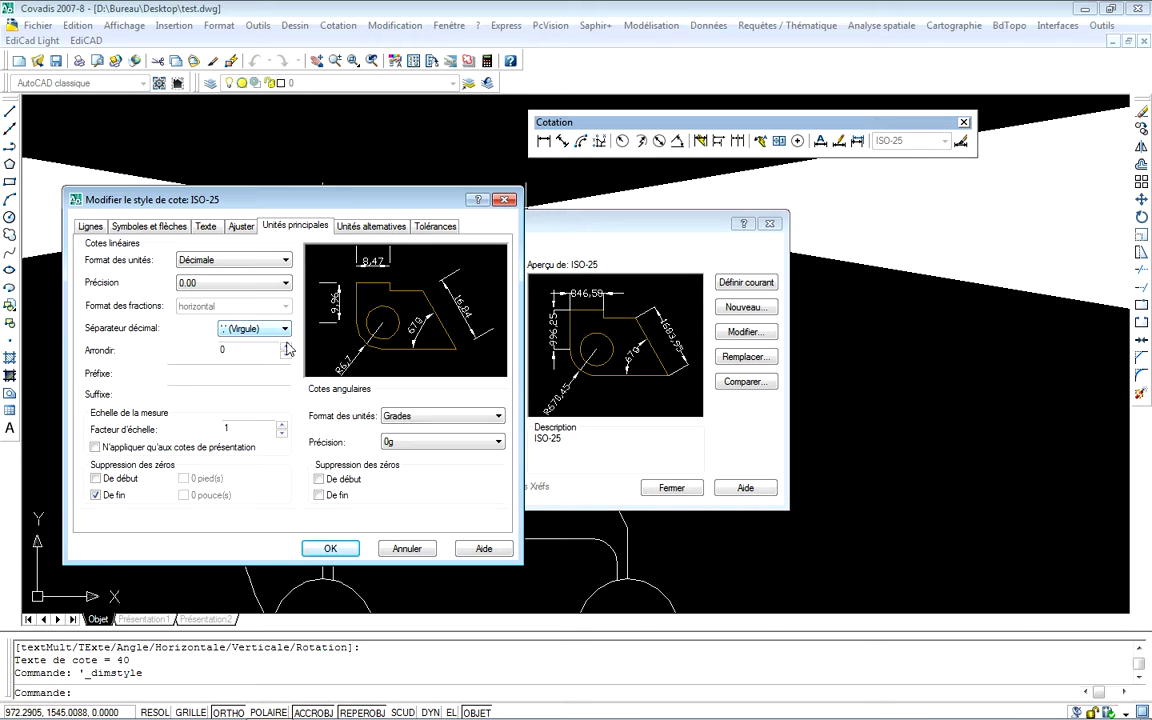
# - Set the angular dimension units to Degrés décimaux with a precision of 0.0000
pyautogui.click(423, 418)
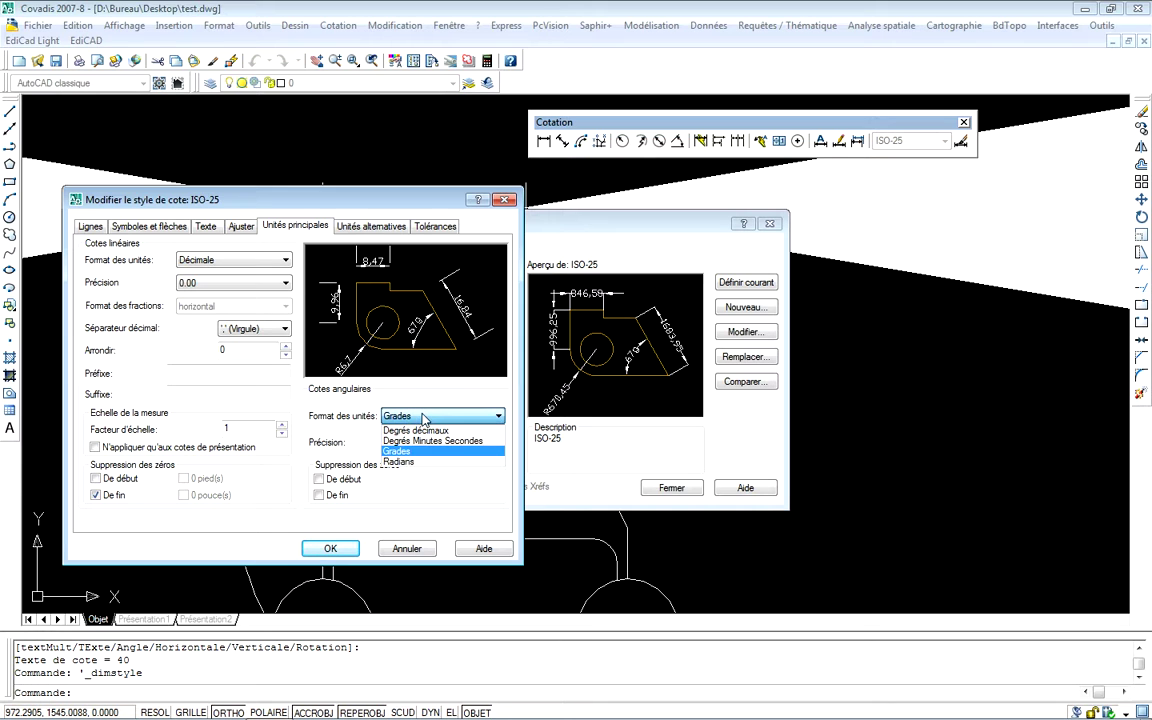
pyautogui.click(416, 430)
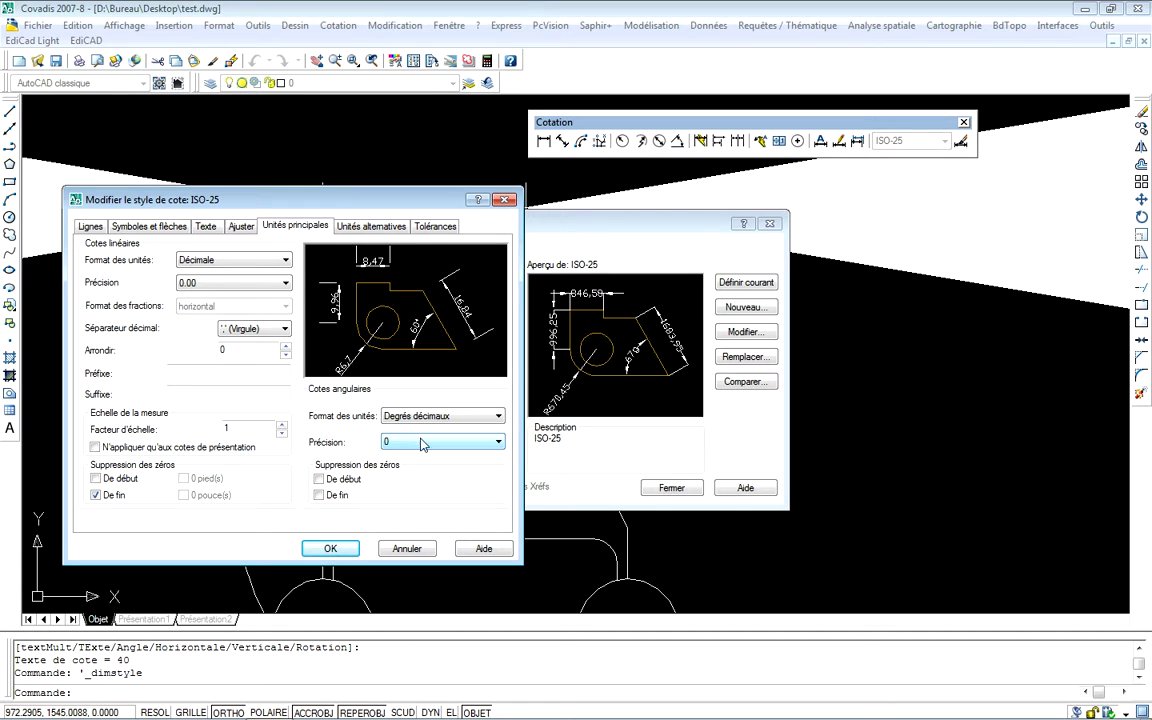
pyautogui.click(432, 444)
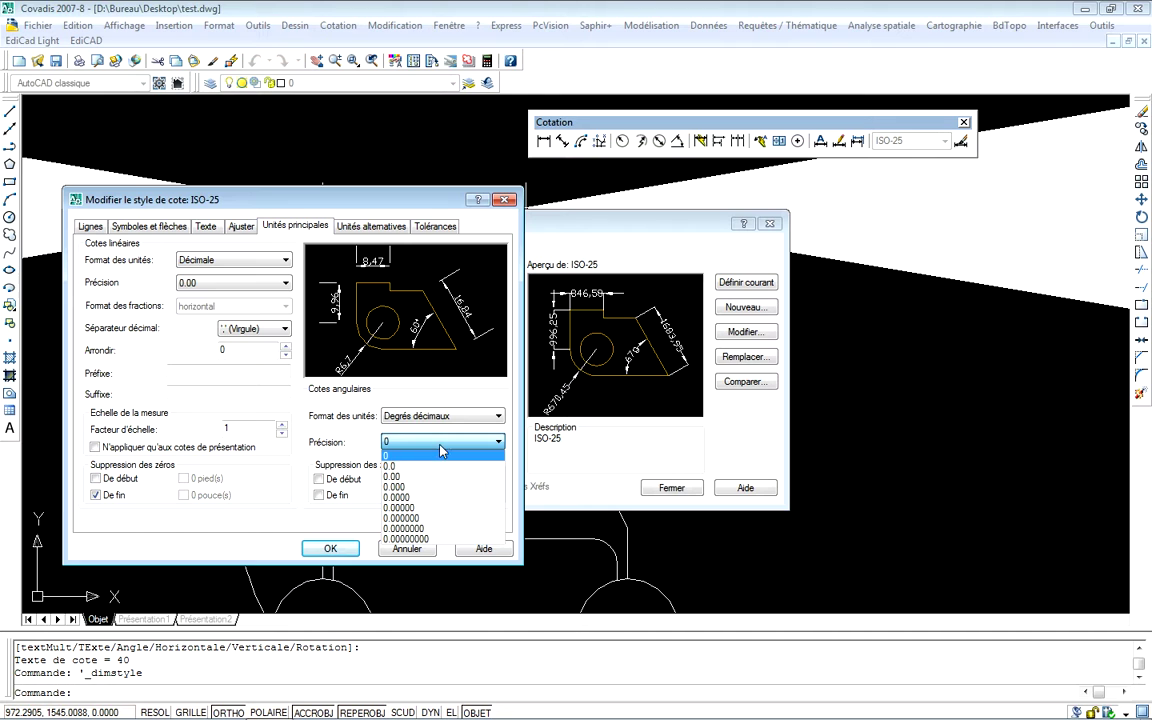
pyautogui.click(421, 497)
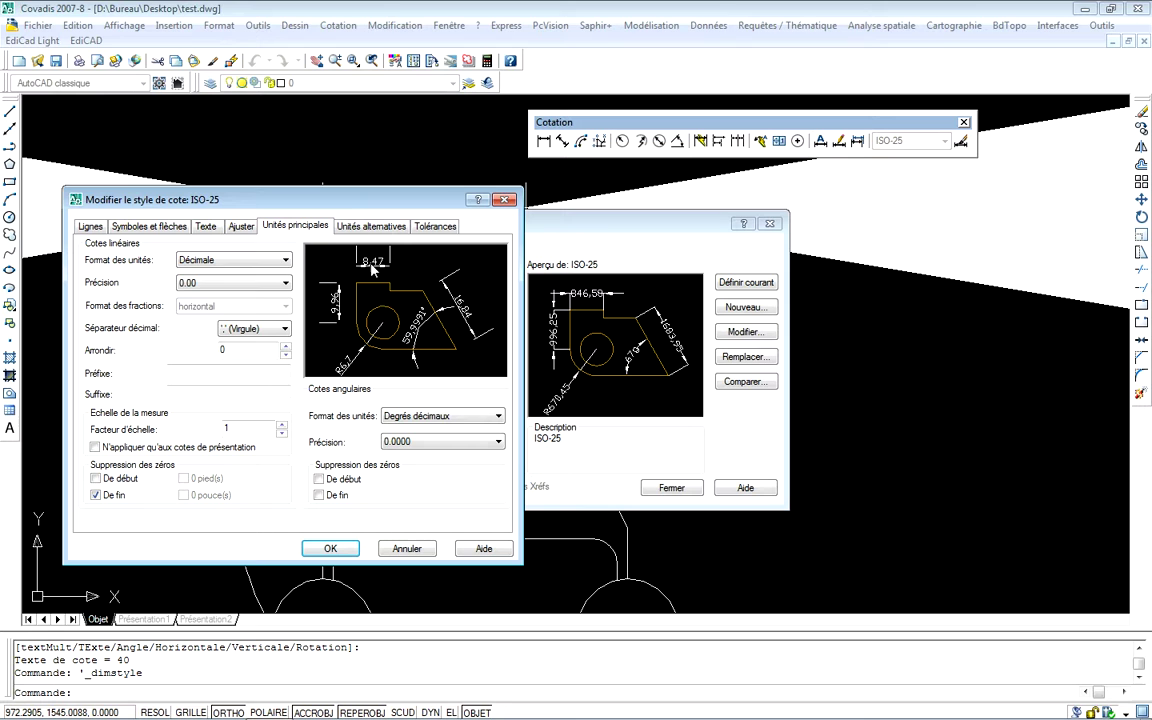
# - Set the ISO-25 extension lines' origin offset and their extension beyond the dimension lines to 0.1
pyautogui.click(367, 227)
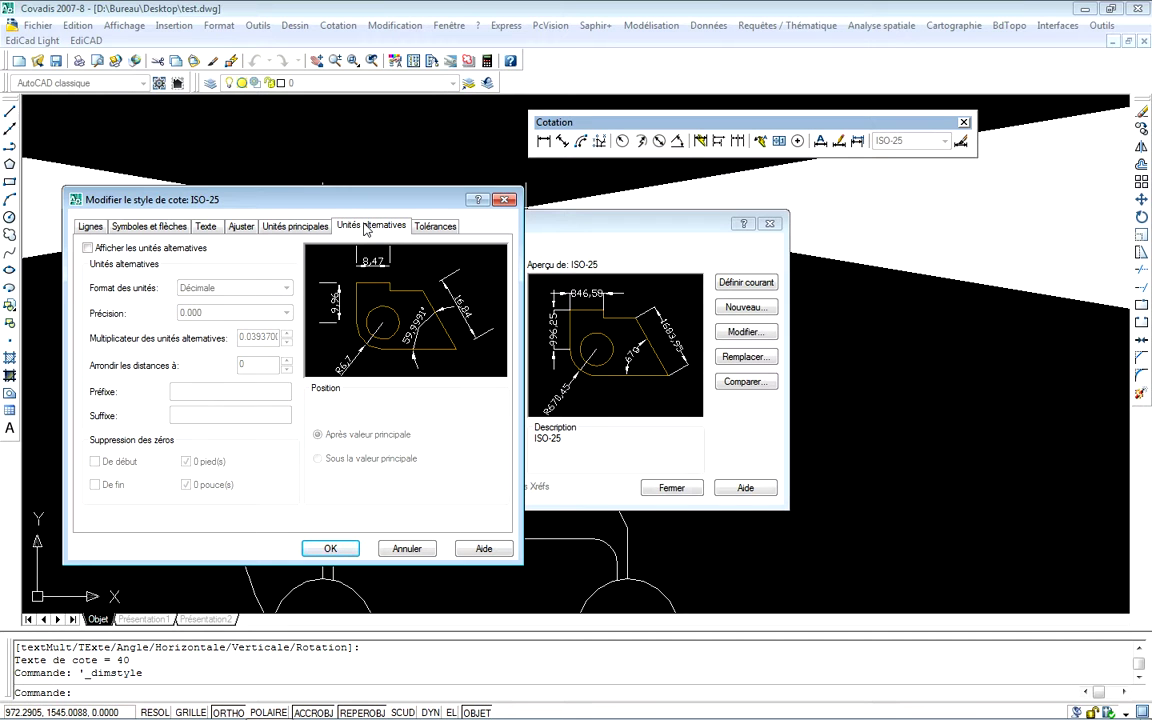
pyautogui.click(88, 227)
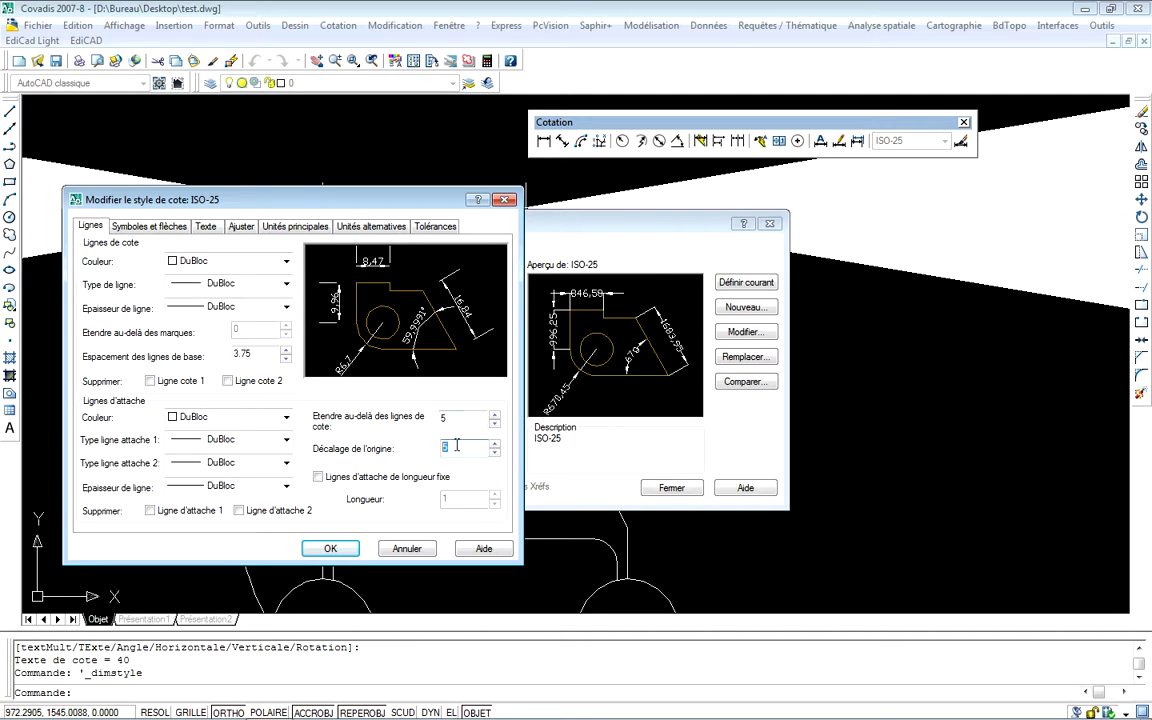
pyautogui.write('0')
pyautogui.moveTo(461, 423); pyautogui.dragTo(431, 418)
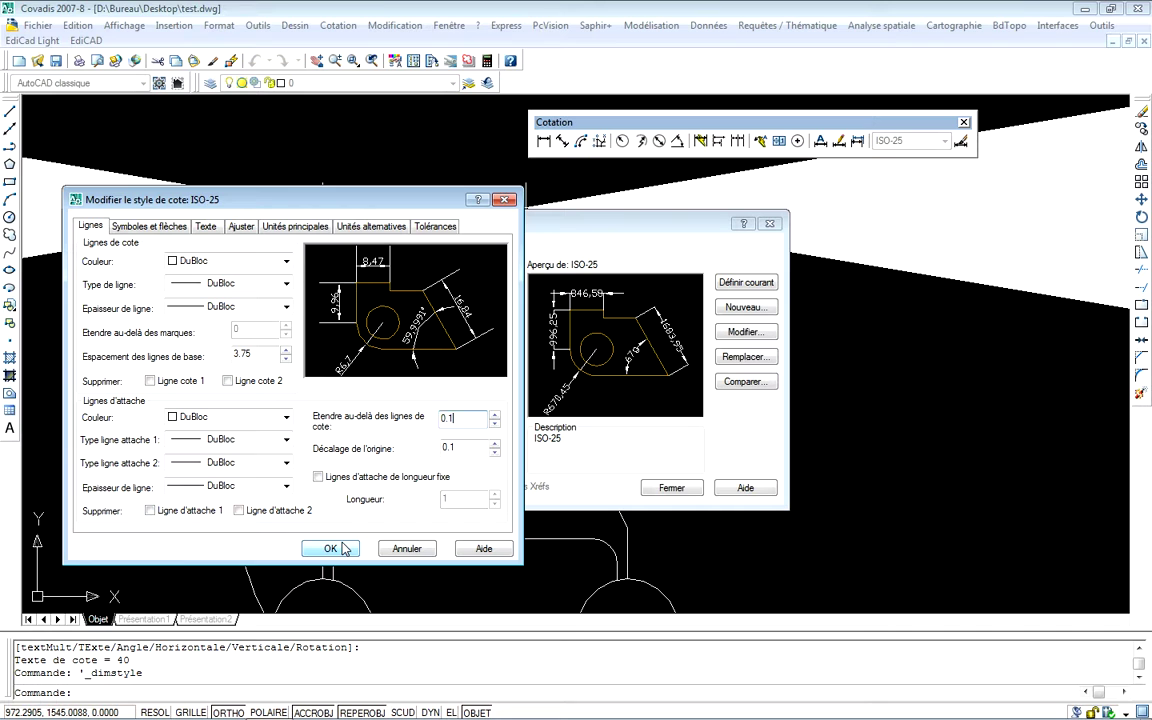
# - Try suppressing extension lines 1 and 2, restore both, and apply the changes to the ISO-25 style
pyautogui.click(150, 511)
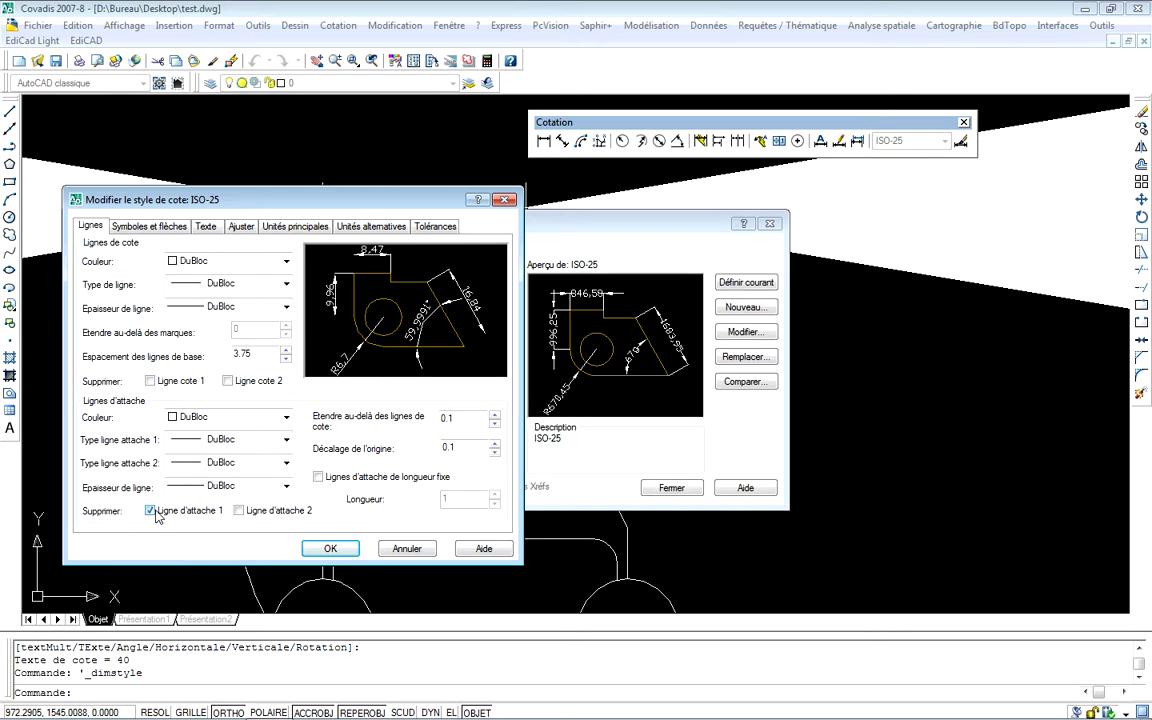
pyautogui.click(152, 512)
pyautogui.click(152, 512)
pyautogui.click(151, 511)
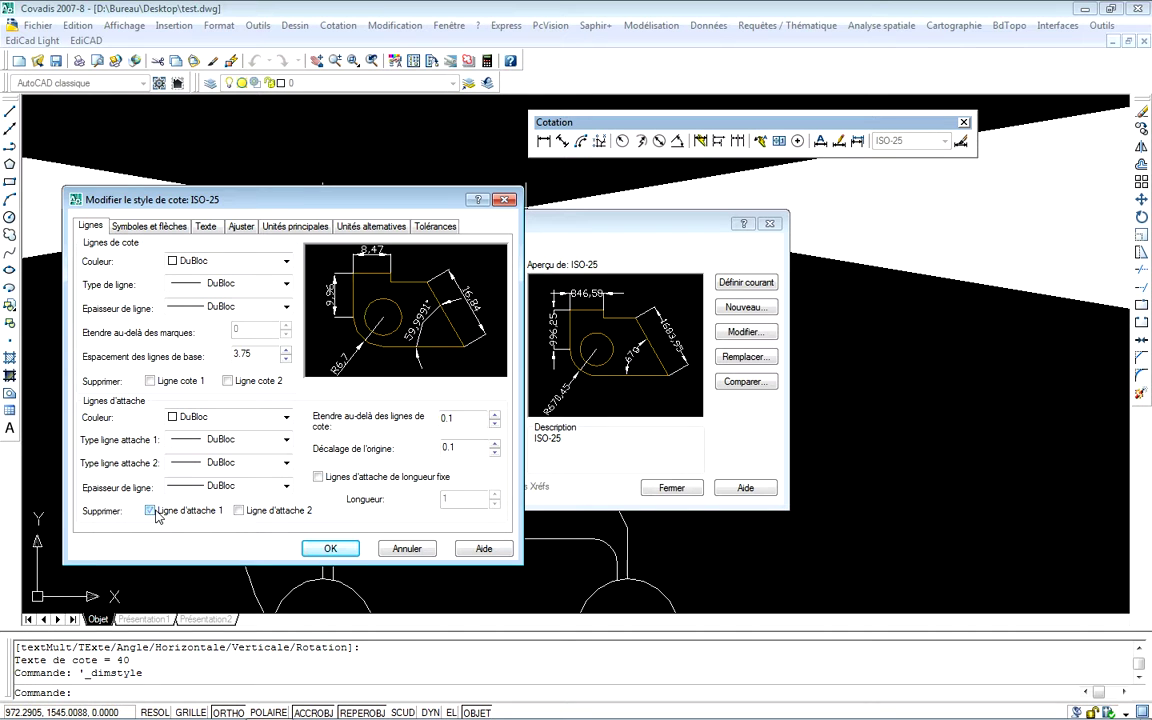
pyautogui.click(238, 511)
pyautogui.click(152, 511)
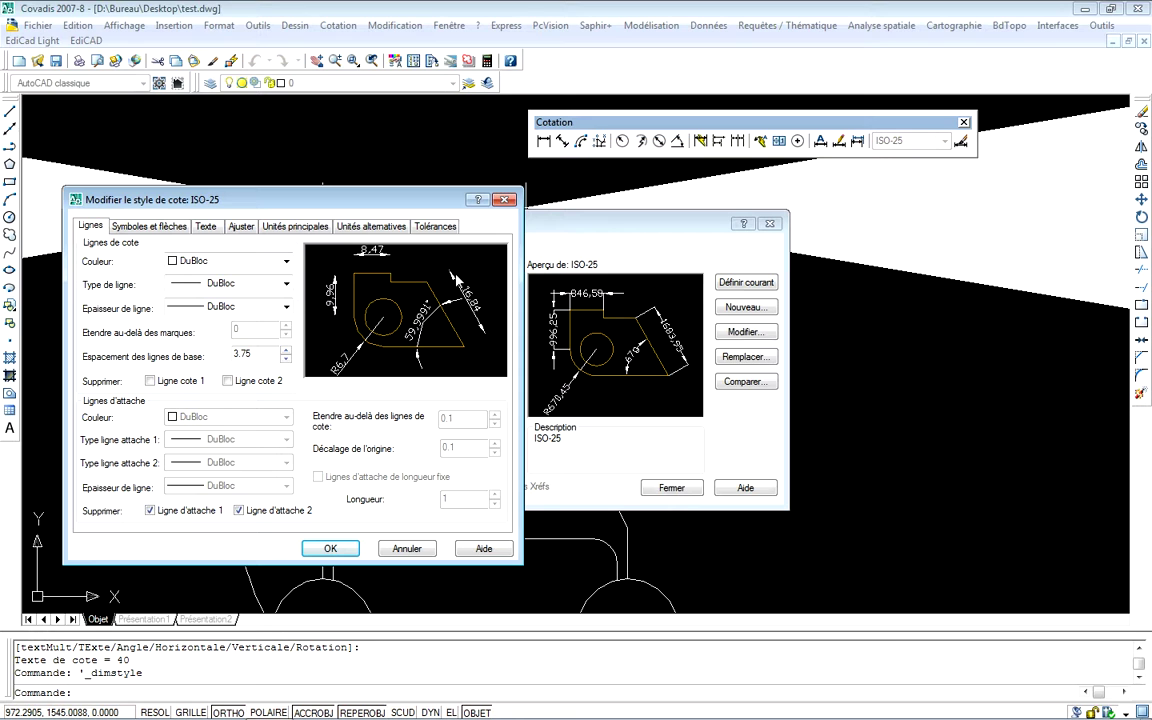
pyautogui.click(151, 511)
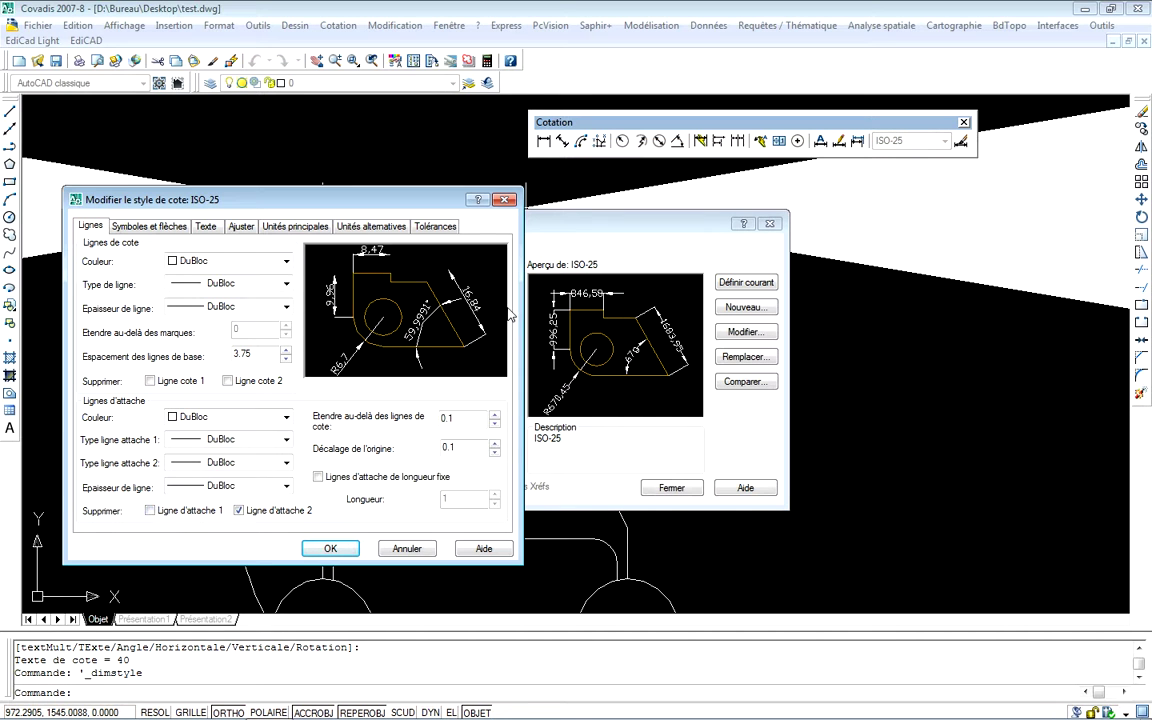
pyautogui.click(238, 511)
pyautogui.click(330, 548)
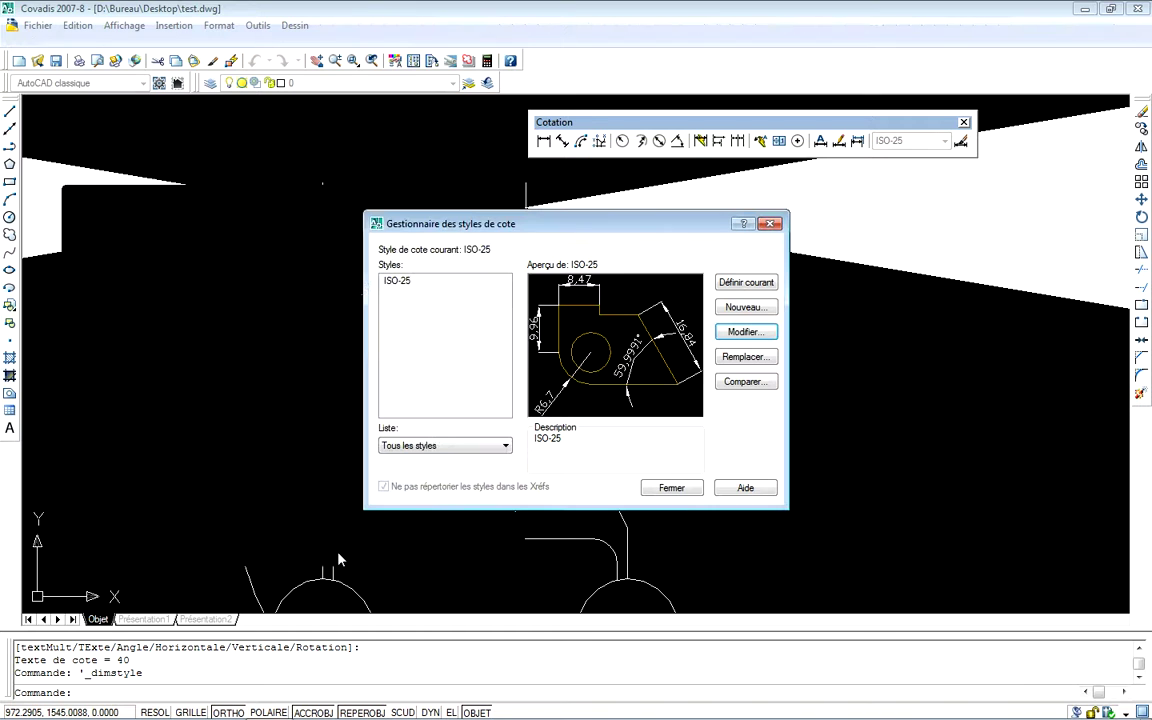
pyautogui.click(674, 494)
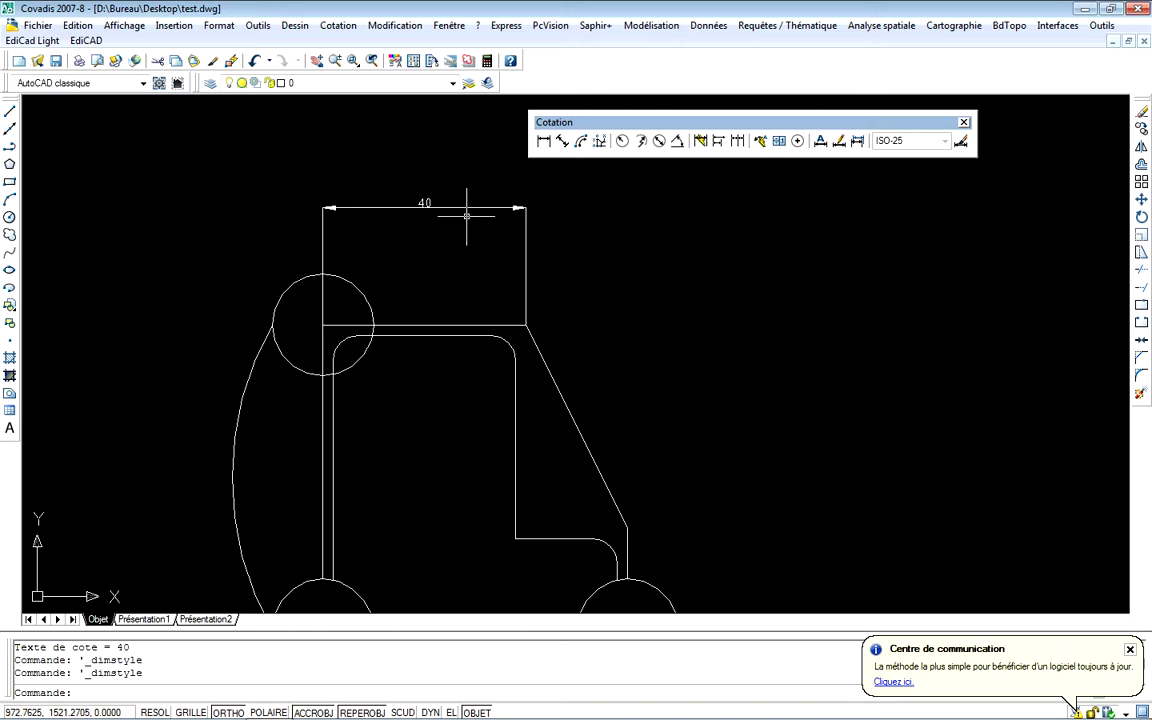
# - Examine the extension line's origin offset at the shape's upper corner and its extension past the dimension arrow
pyautogui.scroll(5, 522, 333)
pyautogui.scroll(2, 527, 285)
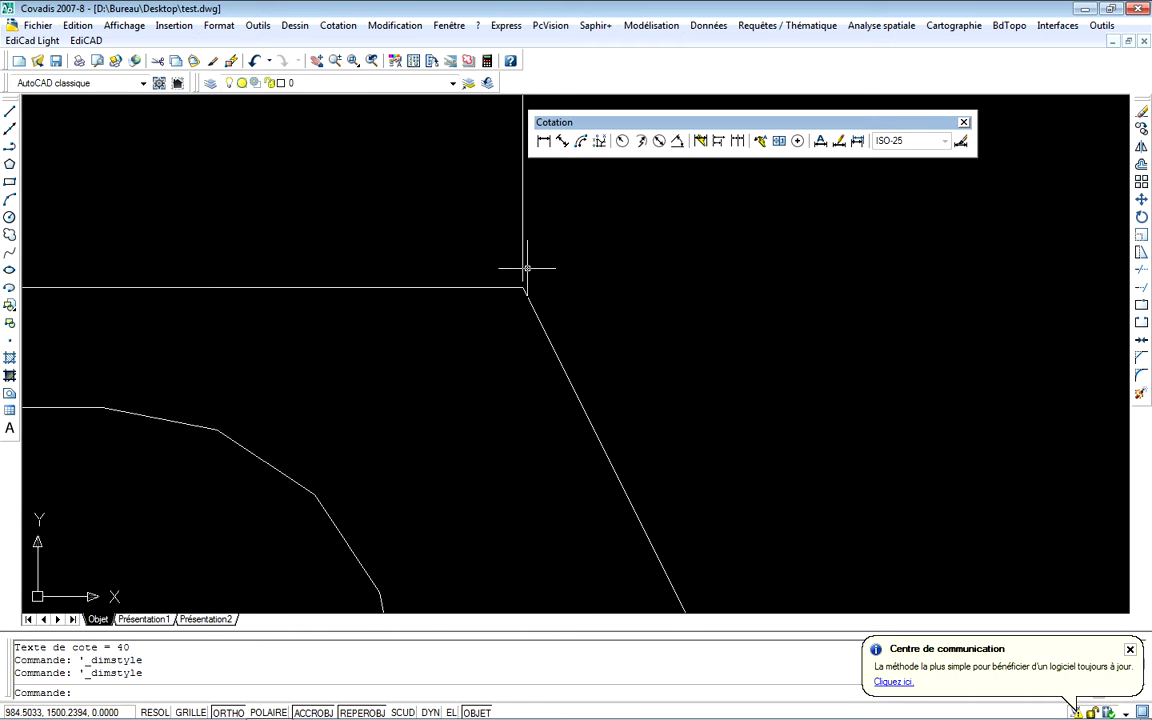
pyautogui.scroll(3, 522, 280)
pyautogui.scroll(2, 495, 291)
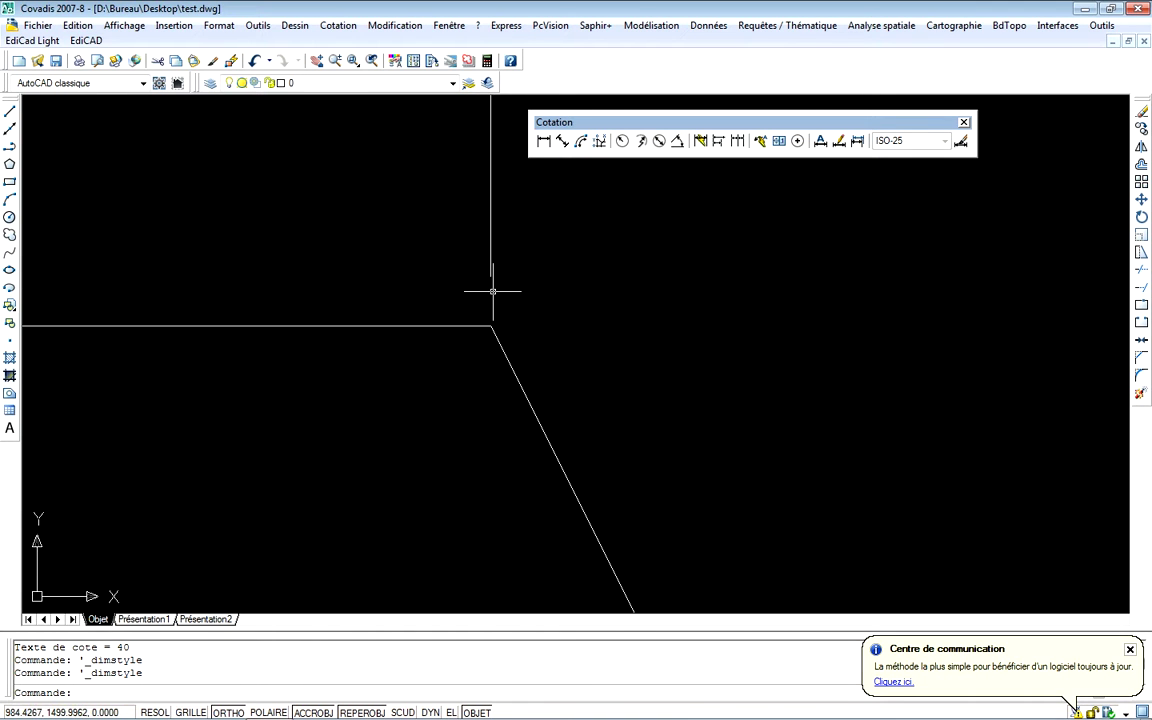
pyautogui.scroll(-5, 509, 291)
pyautogui.scroll(4, 502, 302)
pyautogui.scroll(1, 502, 302)
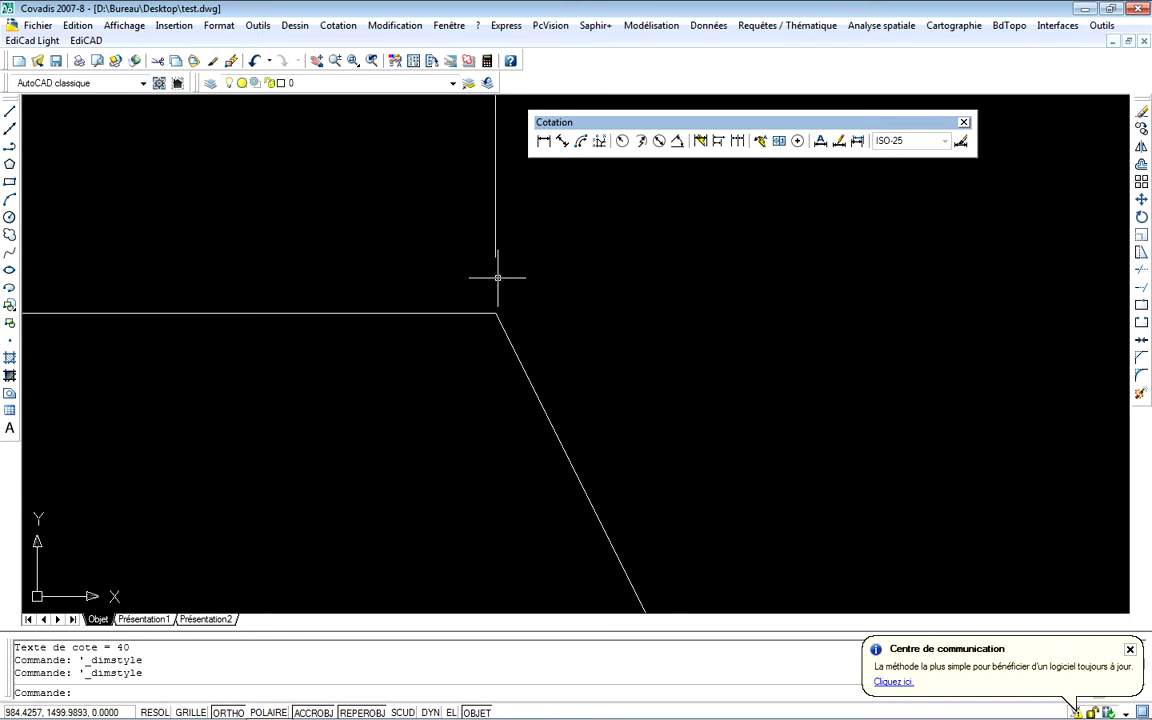
pyautogui.scroll(-5, 505, 282)
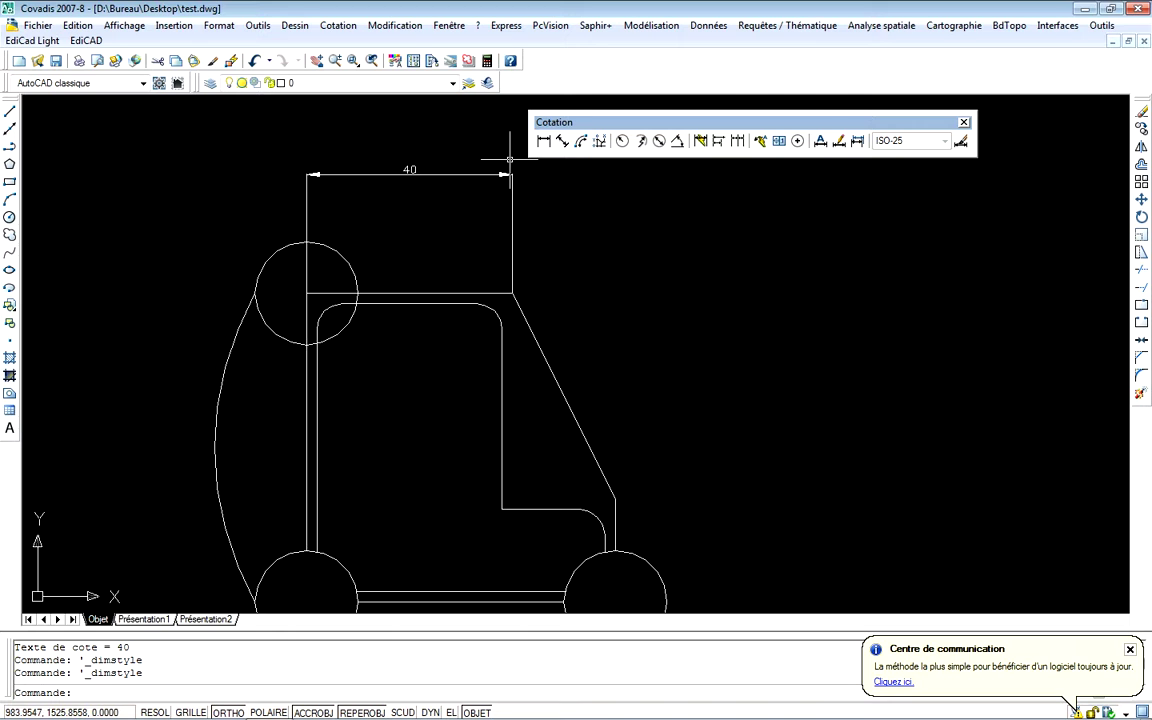
pyautogui.scroll(15, 502, 175)
pyautogui.scroll(-12, 533, 218)
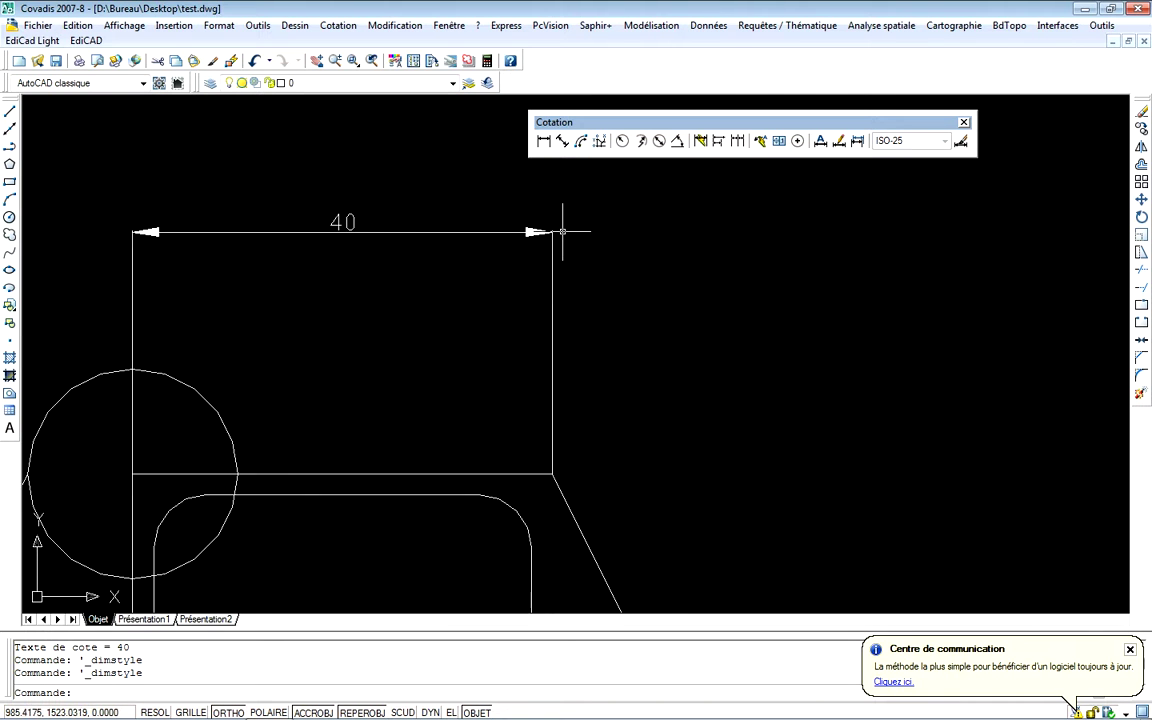
# - Set the ISO-25 extension lines' extension beyond the dimension lines and their origin offset to 0.5, and apply the style
pyautogui.rightClick(447, 121)
pyautogui.press('Escape')
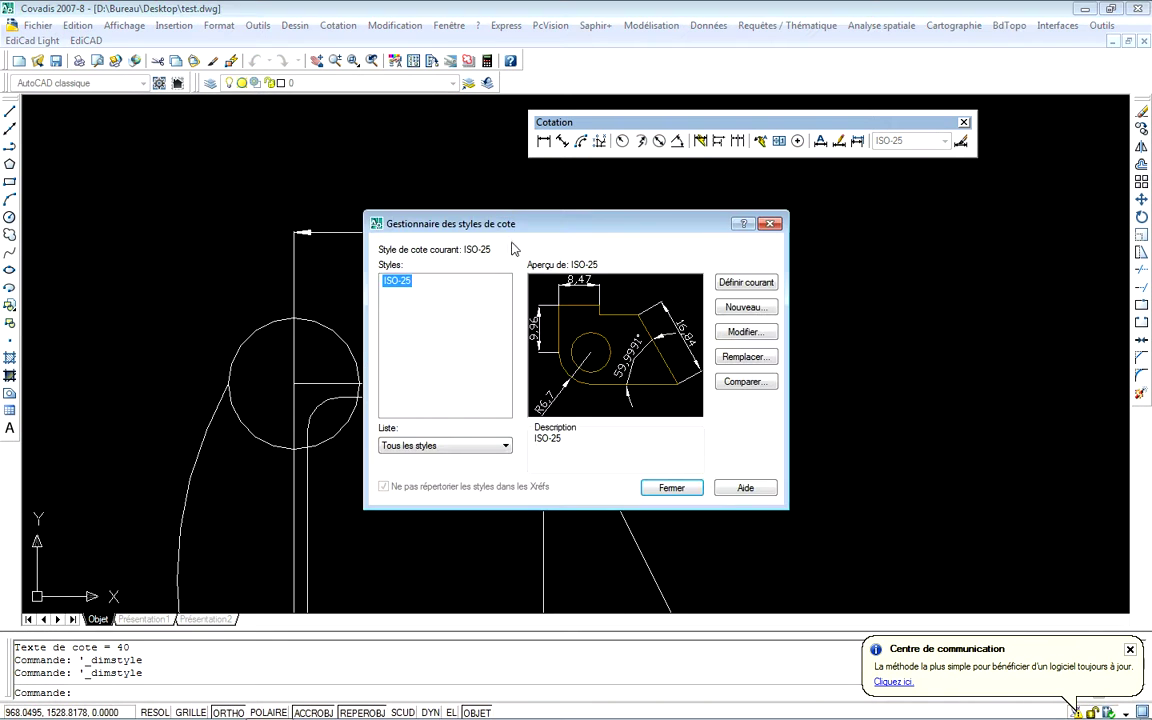
pyautogui.click(742, 330)
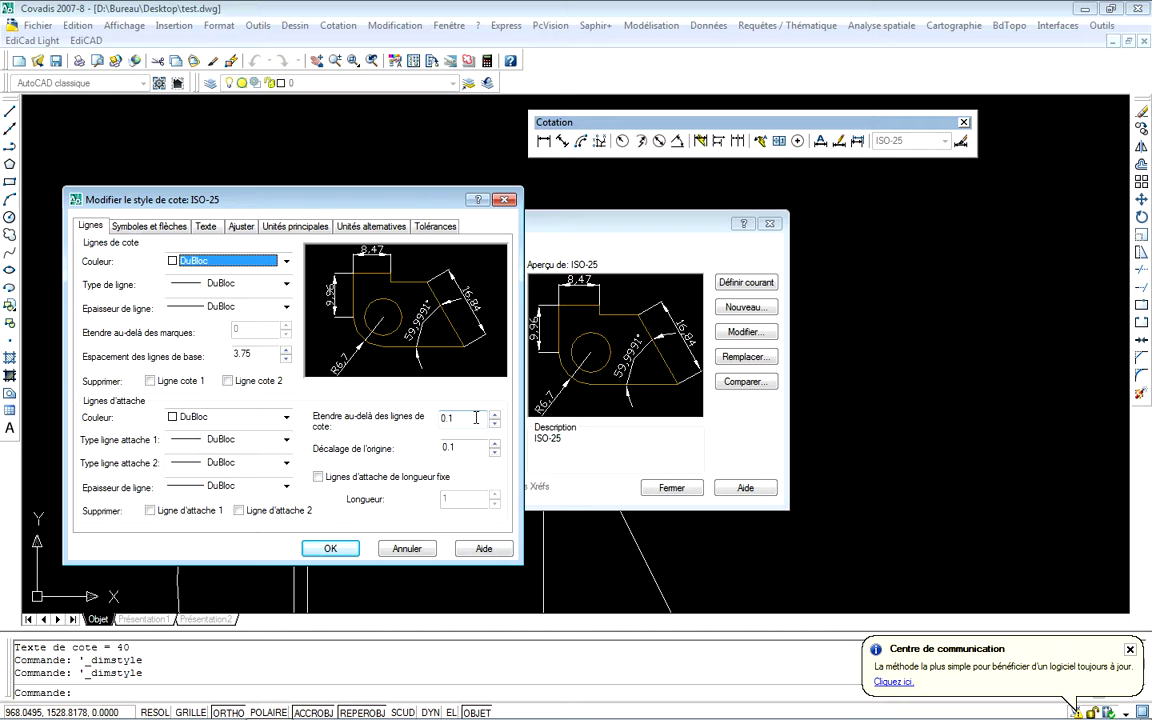
pyautogui.moveTo(476, 418); pyautogui.dragTo(422, 420)
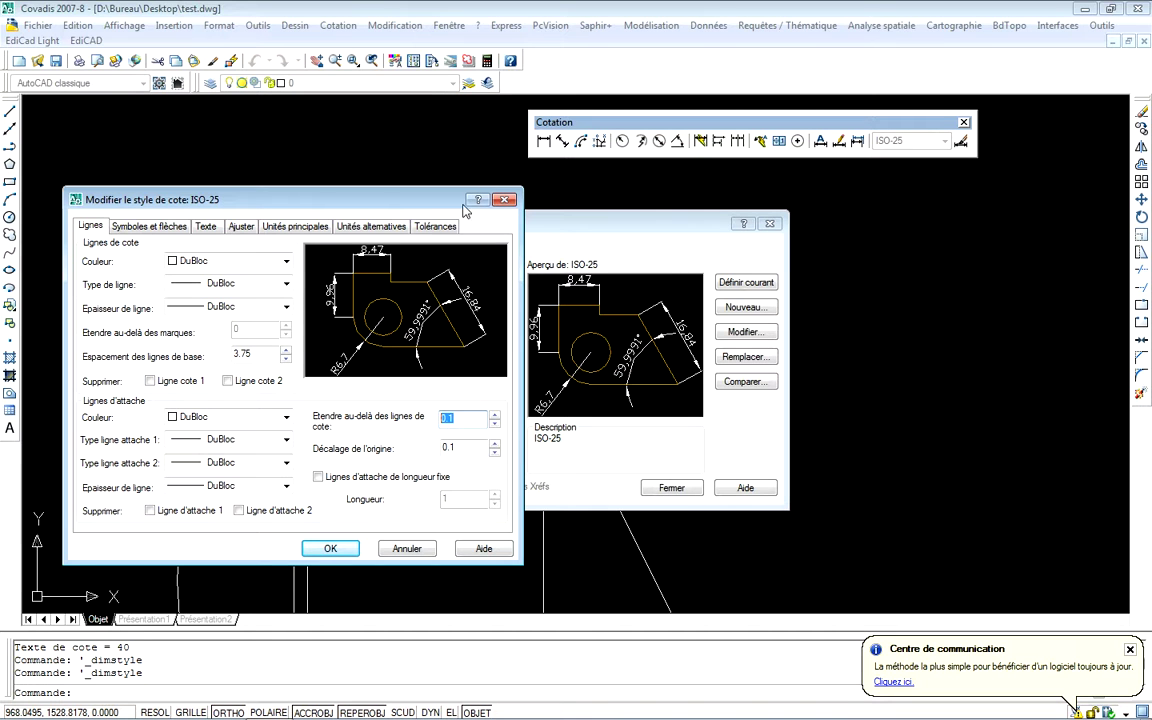
pyautogui.moveTo(400, 196); pyautogui.dragTo(463, 327)
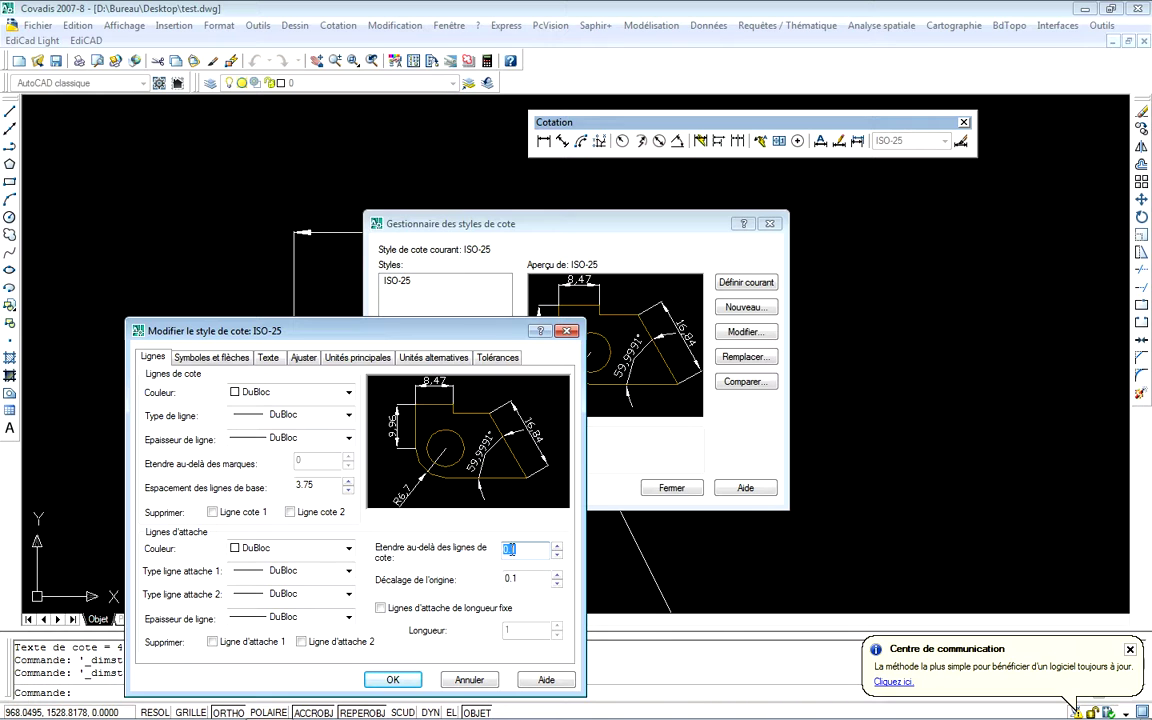
pyautogui.moveTo(528, 580); pyautogui.dragTo(504, 580)
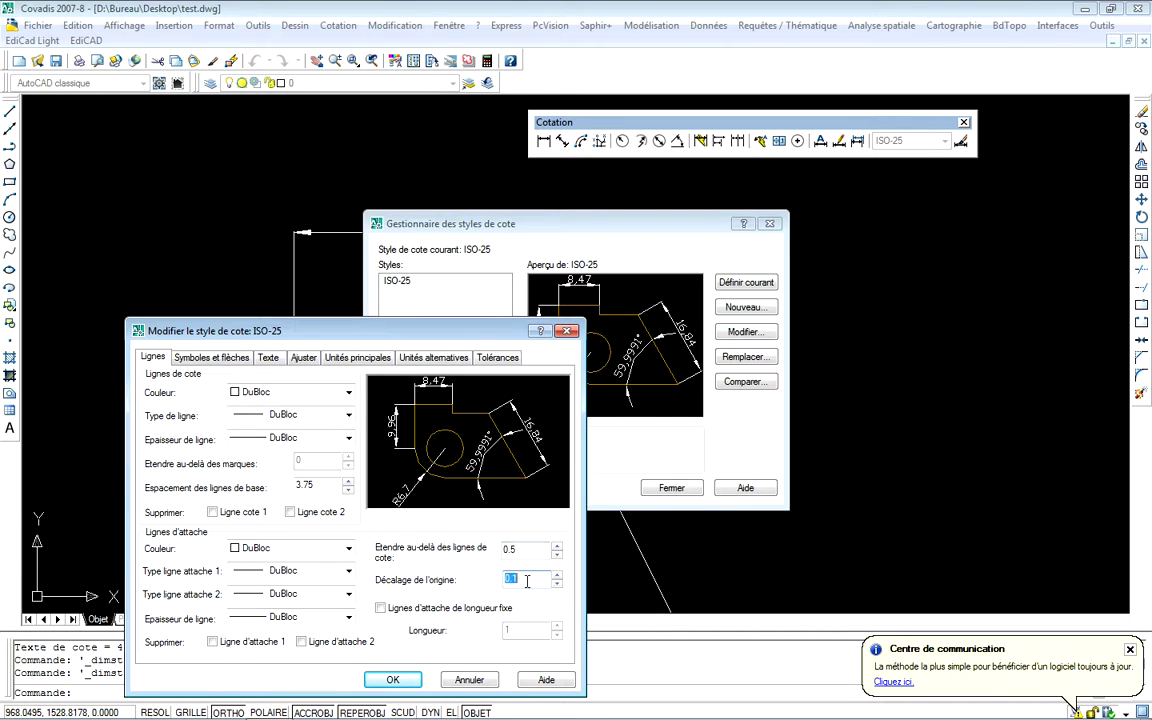
pyautogui.write('0')
pyautogui.click(396, 678)
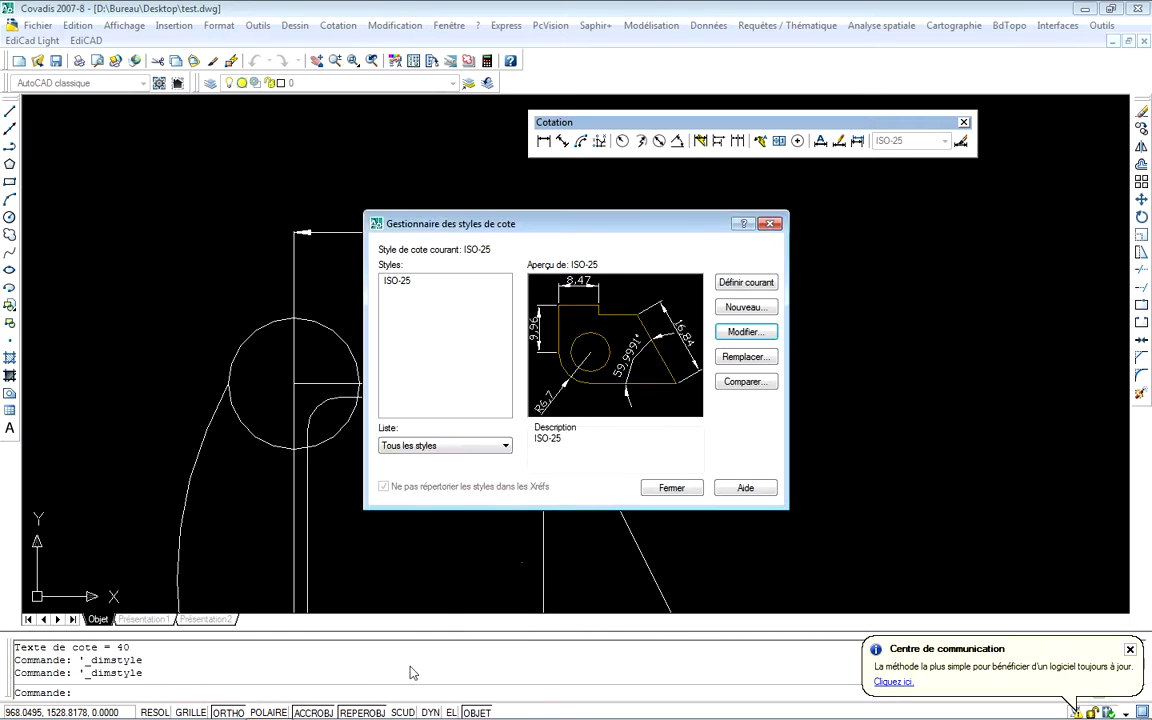
pyautogui.click(670, 490)
# - Move the 40 dimension line about 11.5 units down, closer to the shape's top edge
pyautogui.scroll(4, 537, 389)
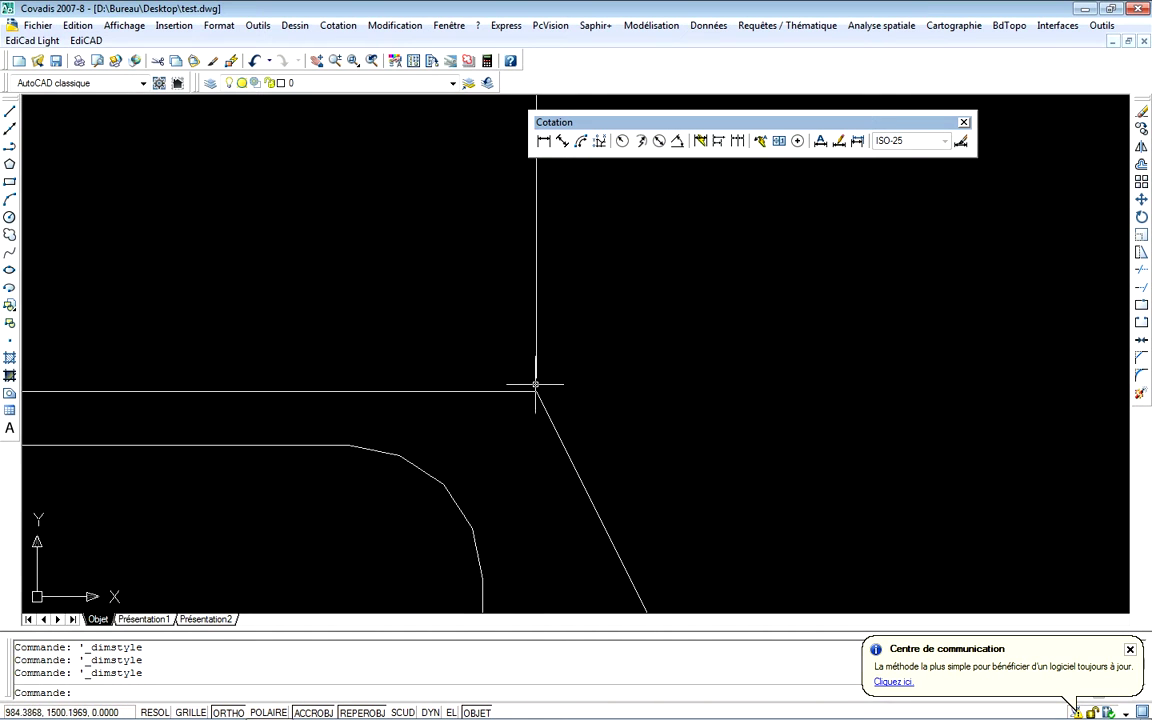
pyautogui.scroll(-4, 537, 389)
pyautogui.scroll(5, 550, 225)
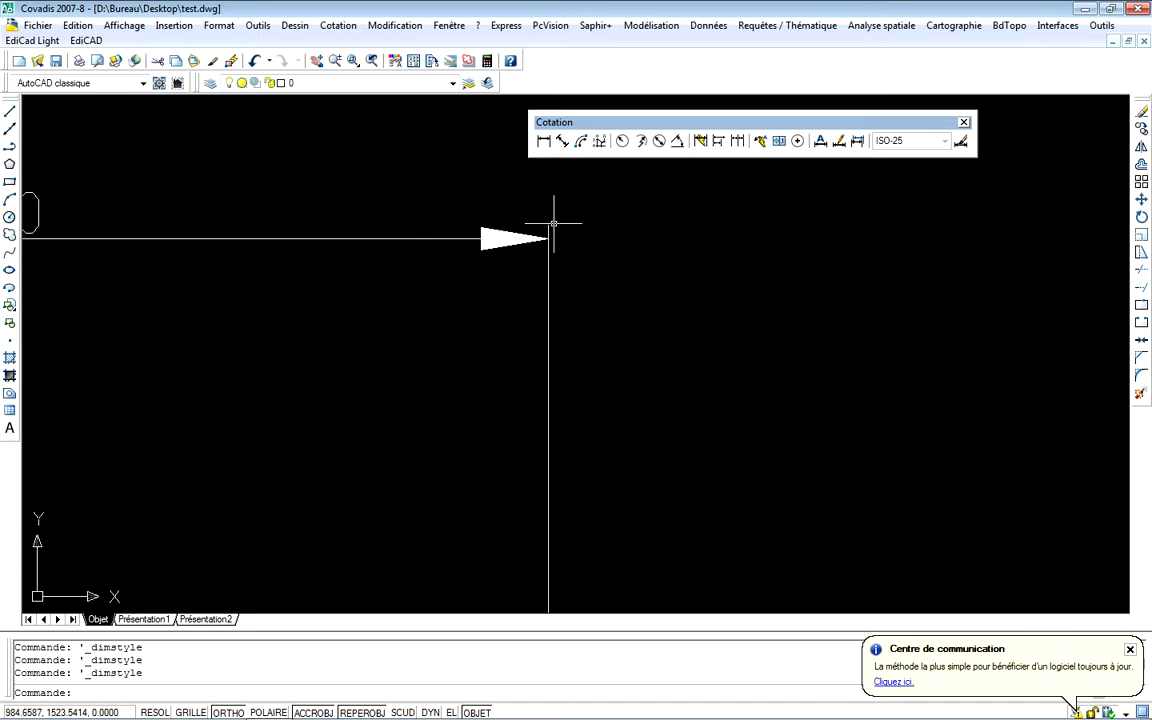
pyautogui.scroll(-2, 545, 233)
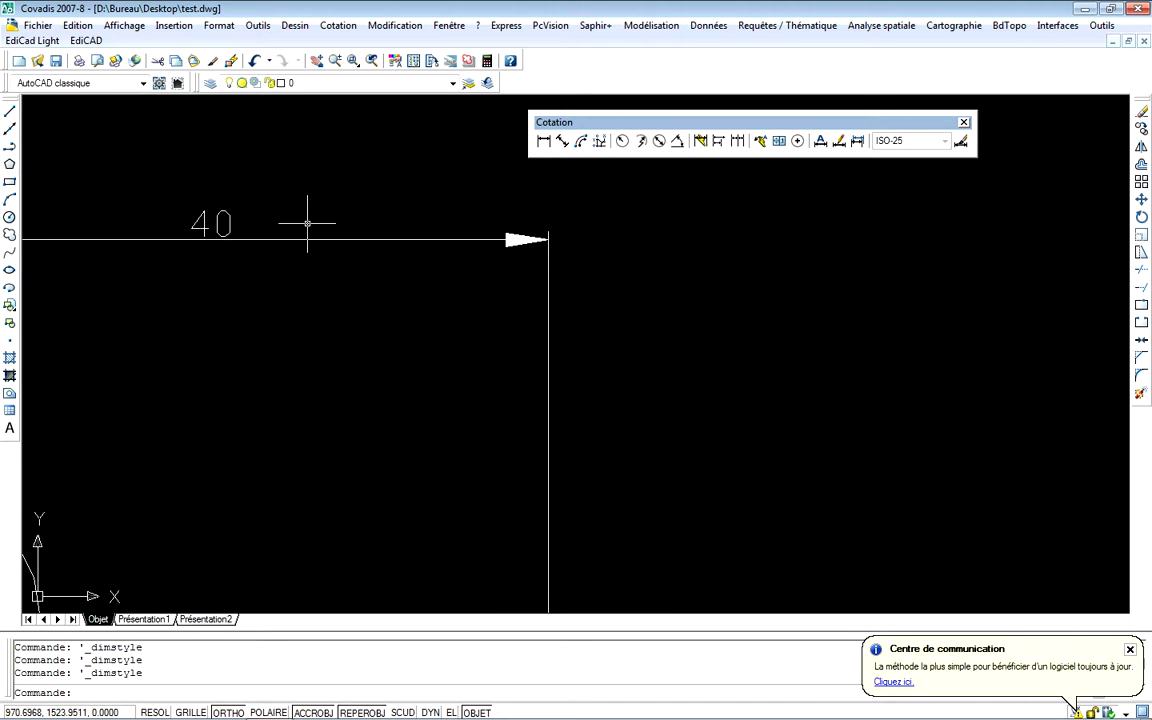
pyautogui.scroll(-6, 390, 235)
pyautogui.scroll(4, 400, 252)
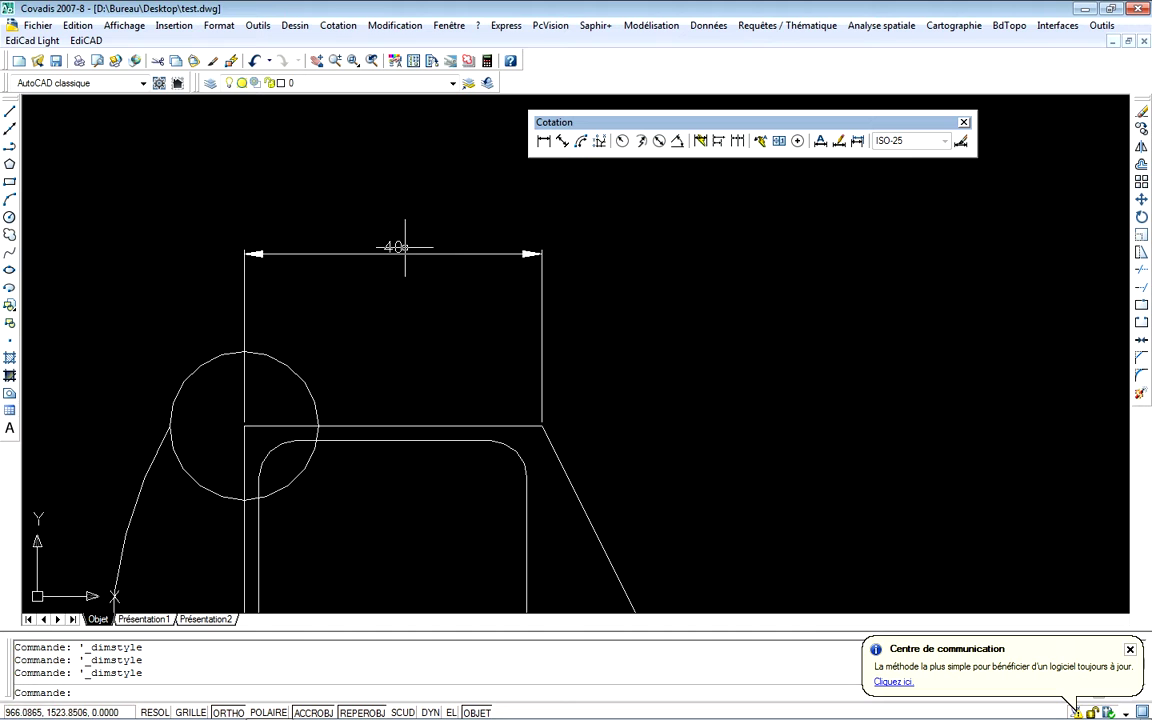
pyautogui.click(400, 247)
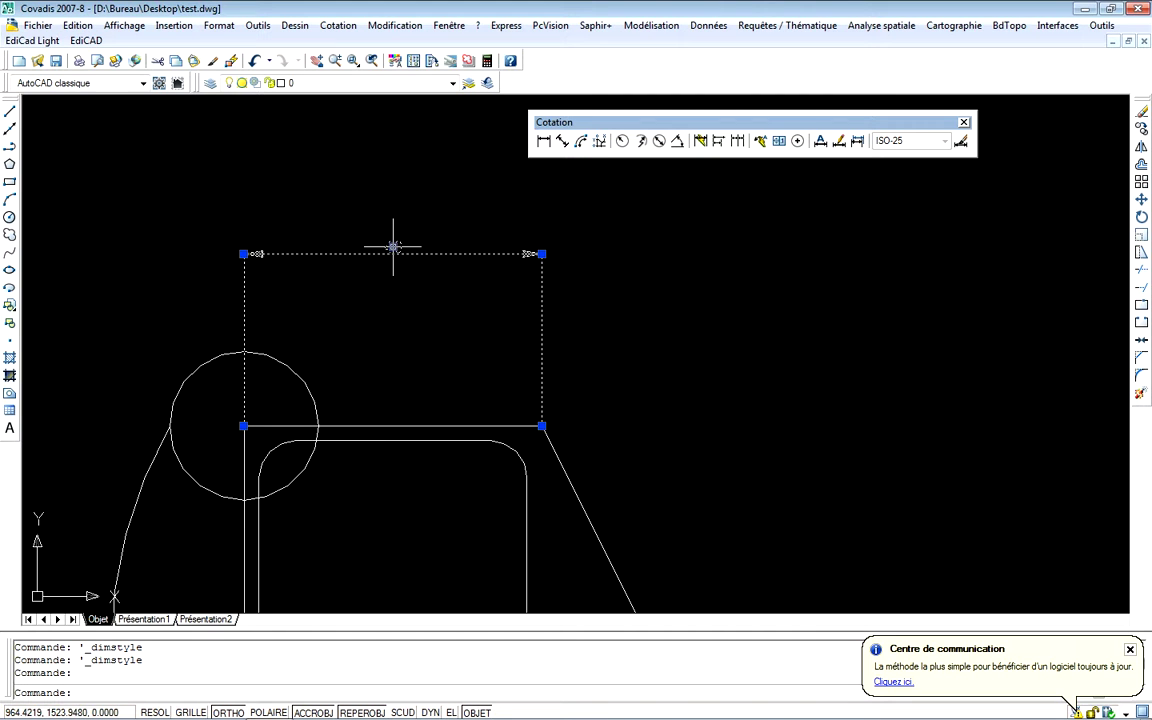
pyautogui.click(393, 250)
pyautogui.click(393, 331)
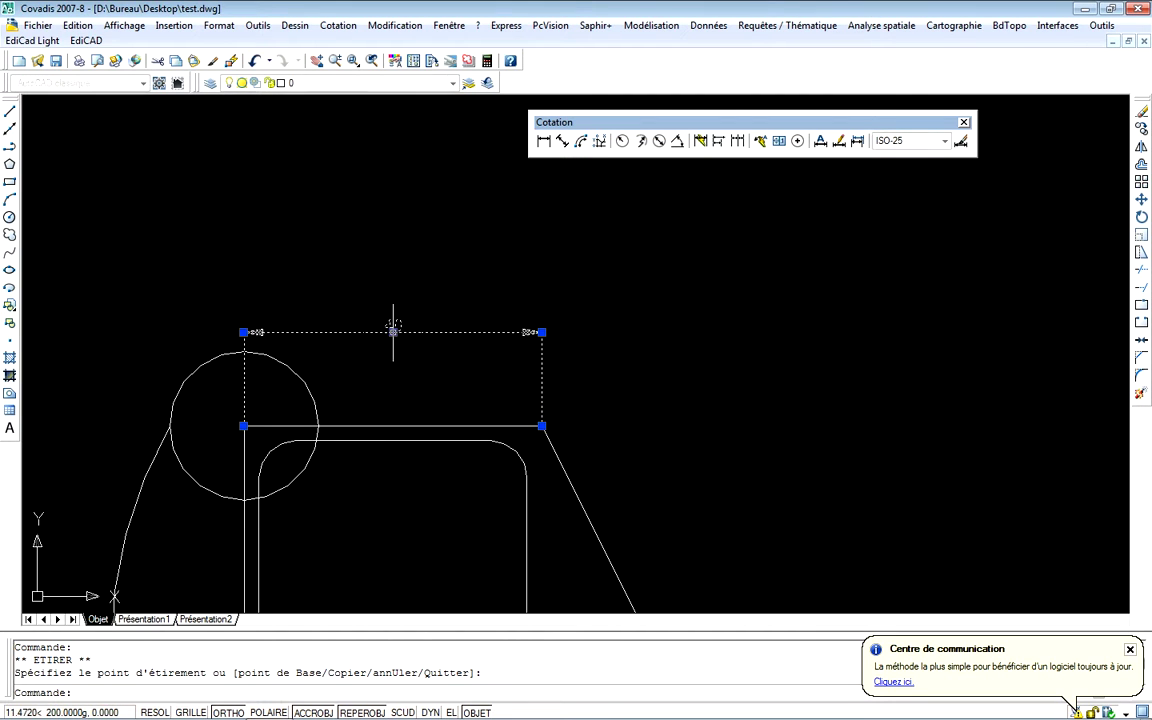
pyautogui.press('Escape')
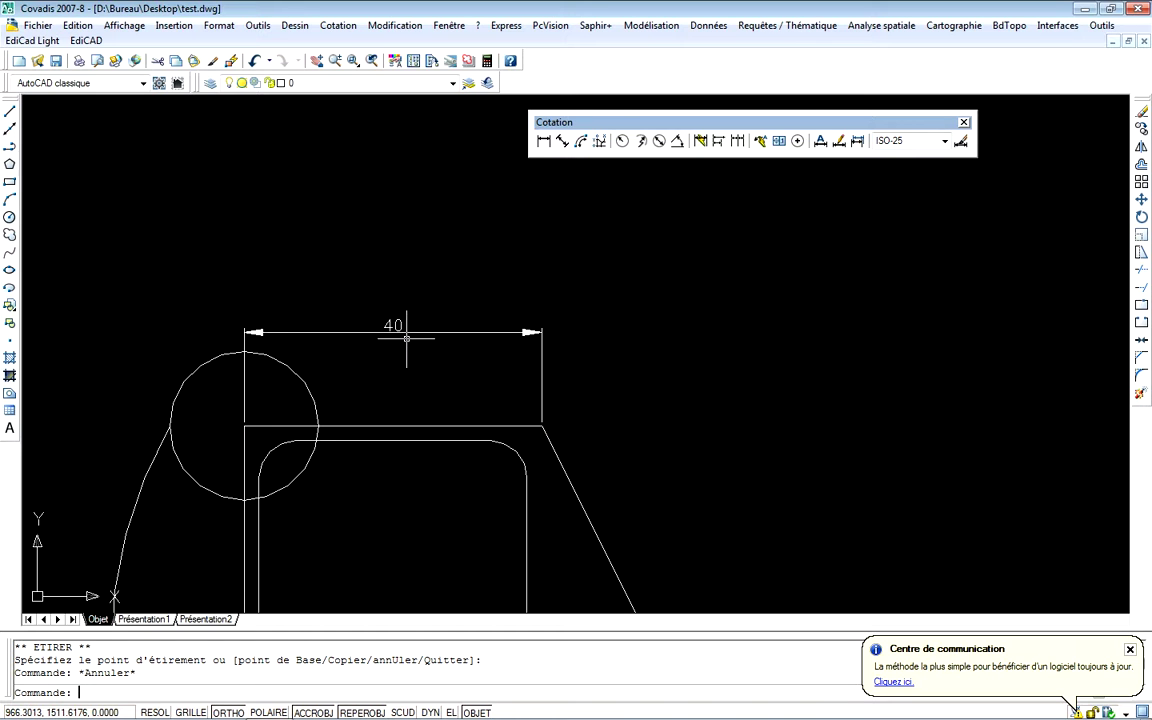
# - Set the extension line colour of the ISO-25 dimension style to Rouge
pyautogui.scroll(-5, 406, 338)
pyautogui.scroll(4, 439, 298)
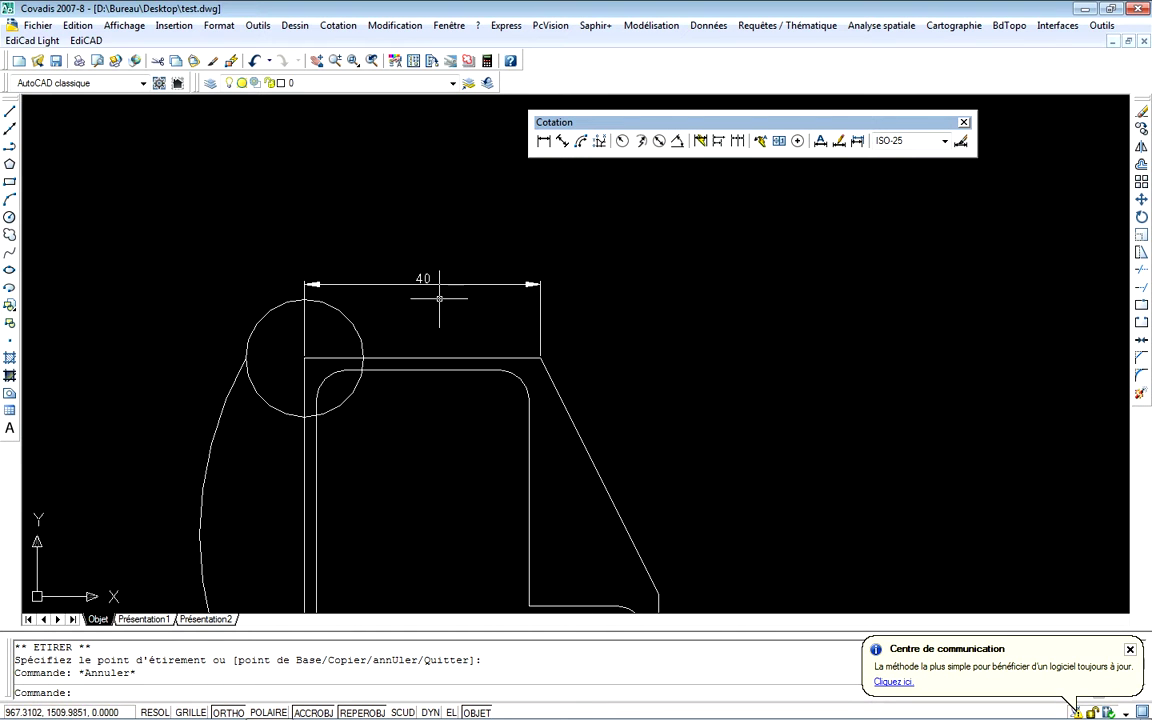
pyautogui.scroll(-4, 462, 255)
pyautogui.scroll(4, 450, 300)
pyautogui.scroll(-5, 457, 262)
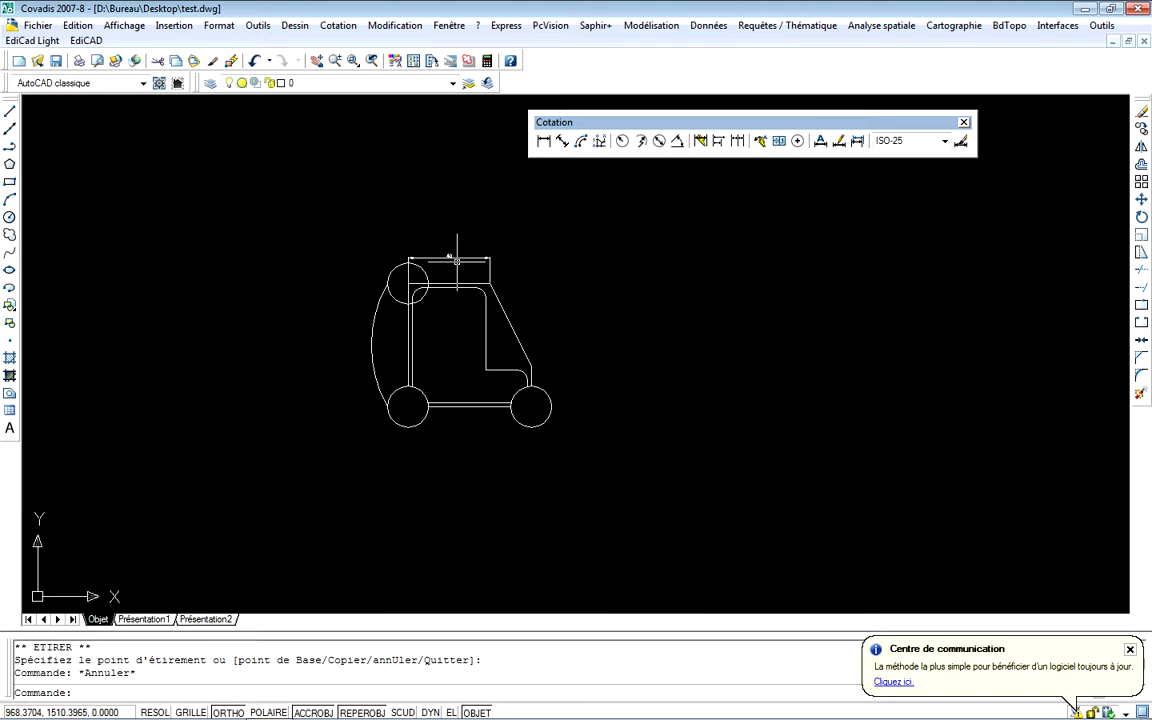
pyautogui.scroll(2, 459, 301)
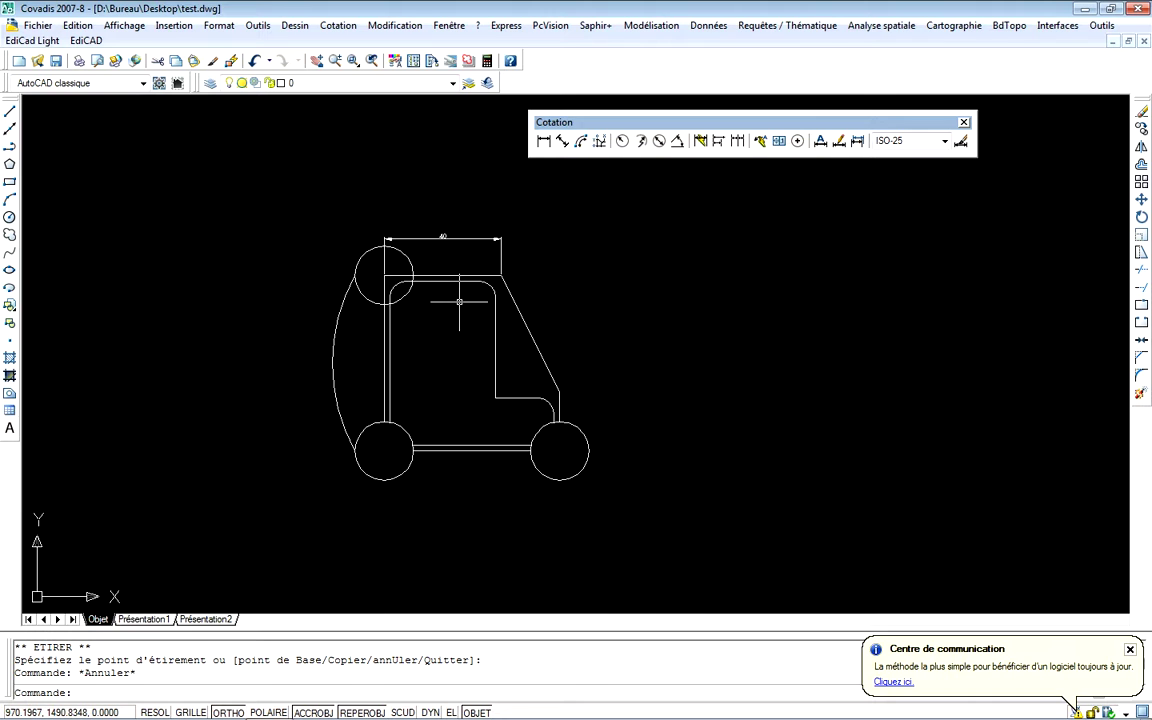
pyautogui.rightClick(415, 203)
pyautogui.click(444, 214)
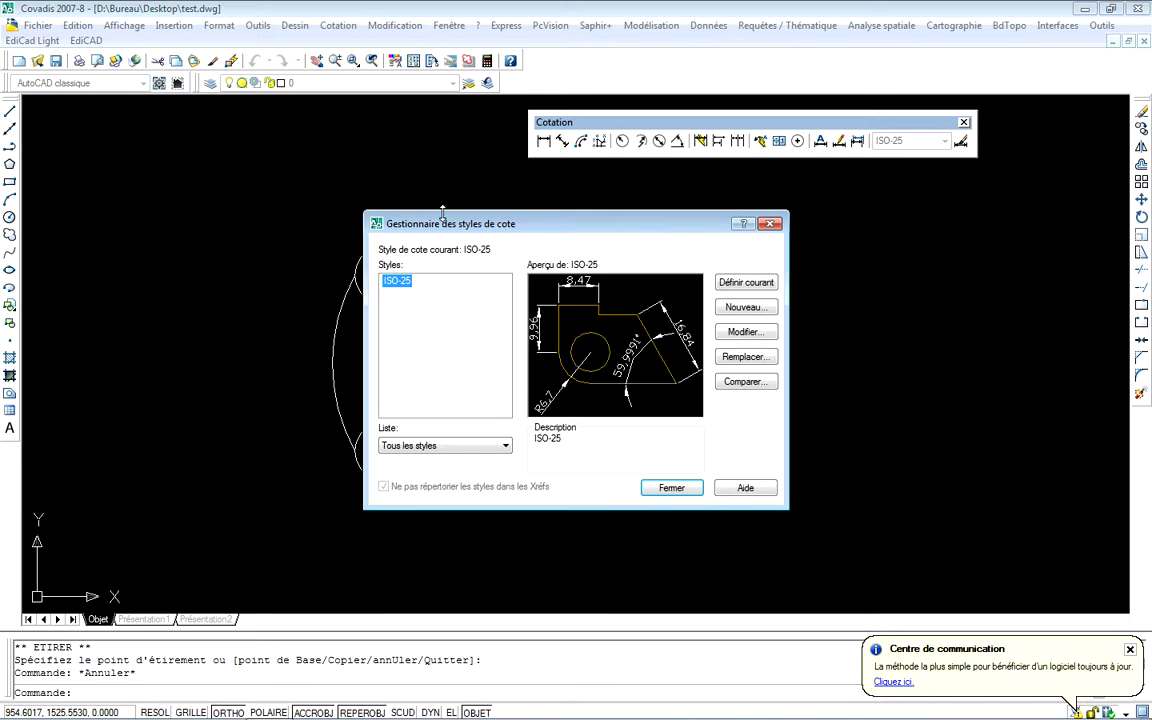
pyautogui.click(743, 331)
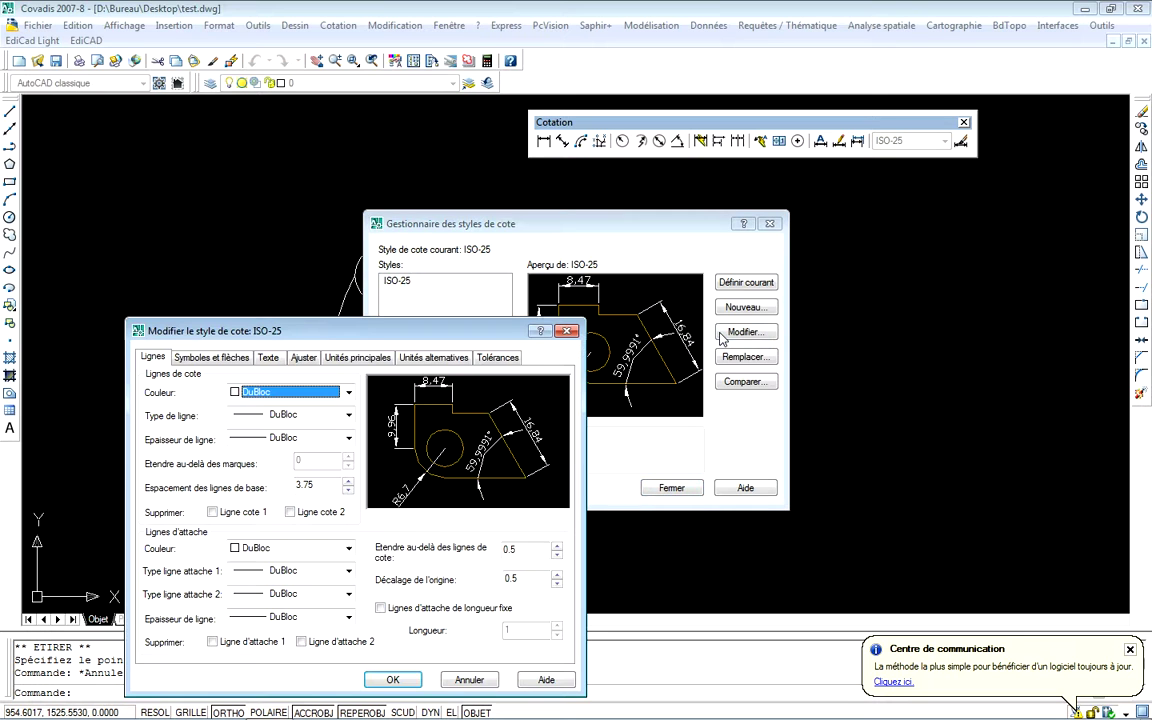
pyautogui.moveTo(400, 340); pyautogui.dragTo(441, 219)
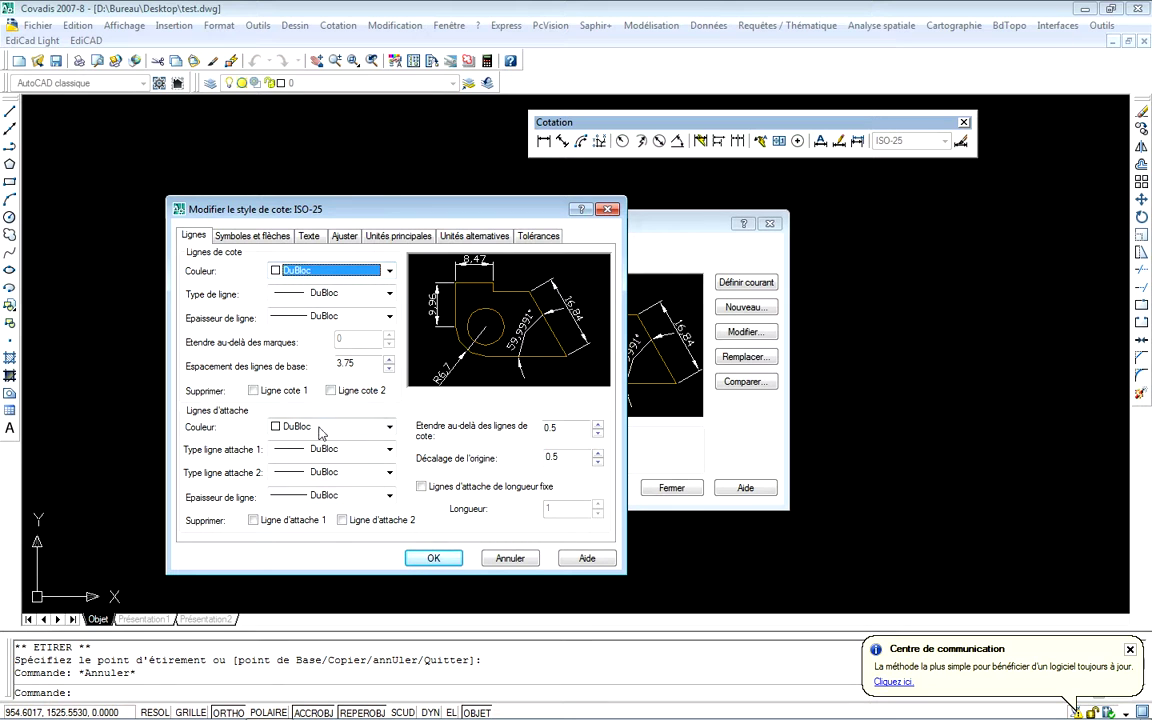
pyautogui.click(388, 427)
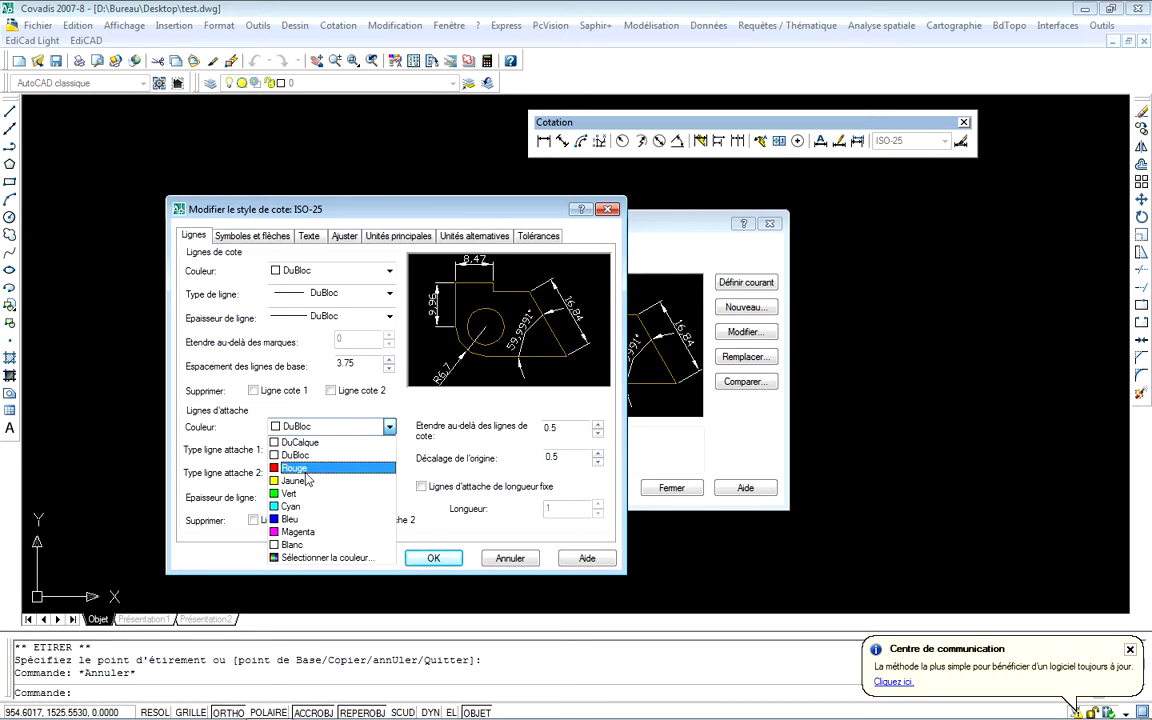
pyautogui.click(306, 468)
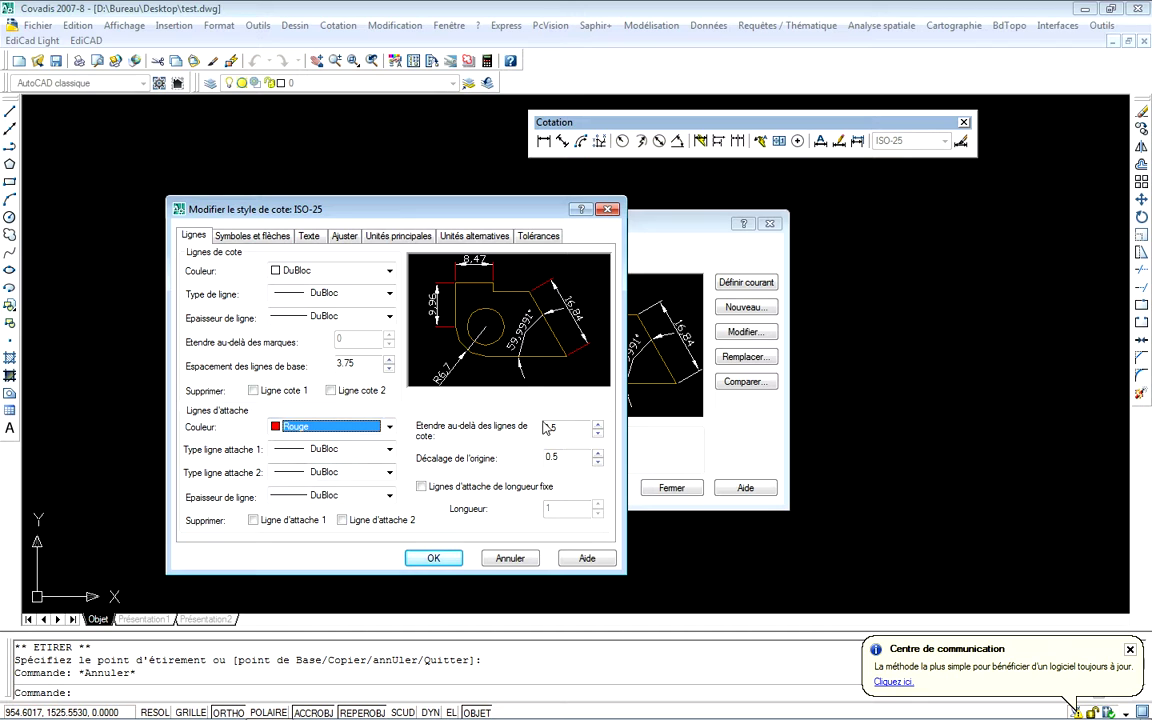
# - Suppress extension lines 1 and 2 in the ISO-25 dimension style and apply the style to the drawing
pyautogui.click(272, 521)
pyautogui.click(350, 520)
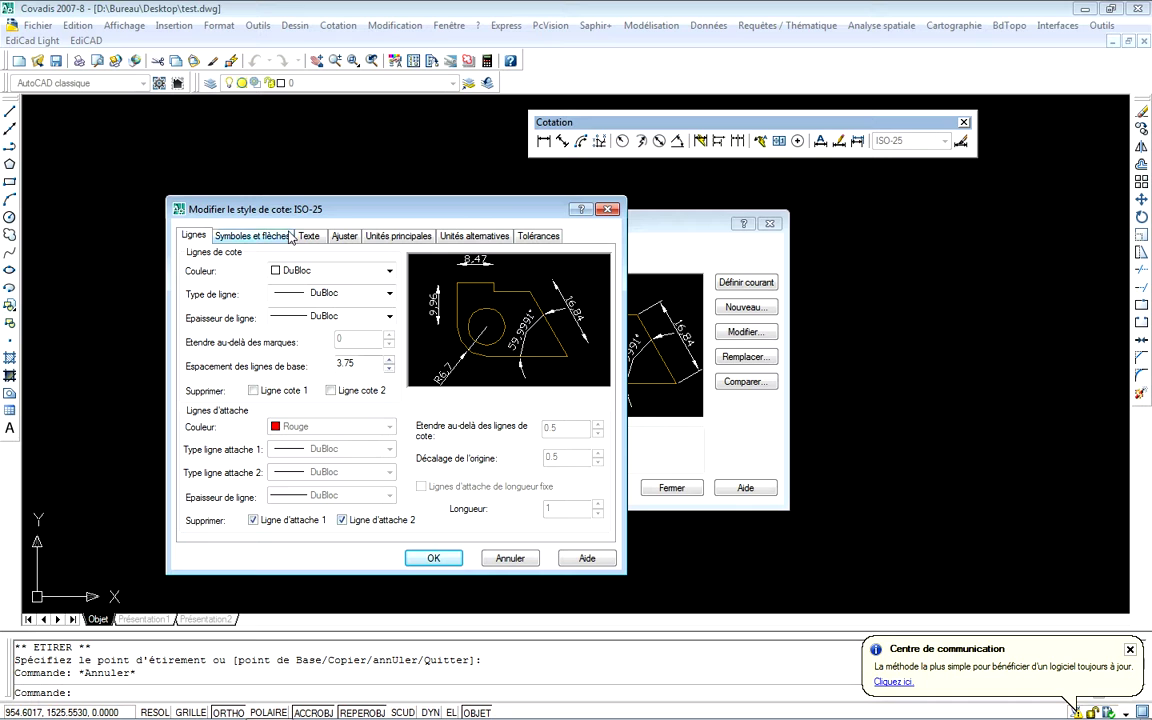
pyautogui.click(444, 564)
pyautogui.click(672, 488)
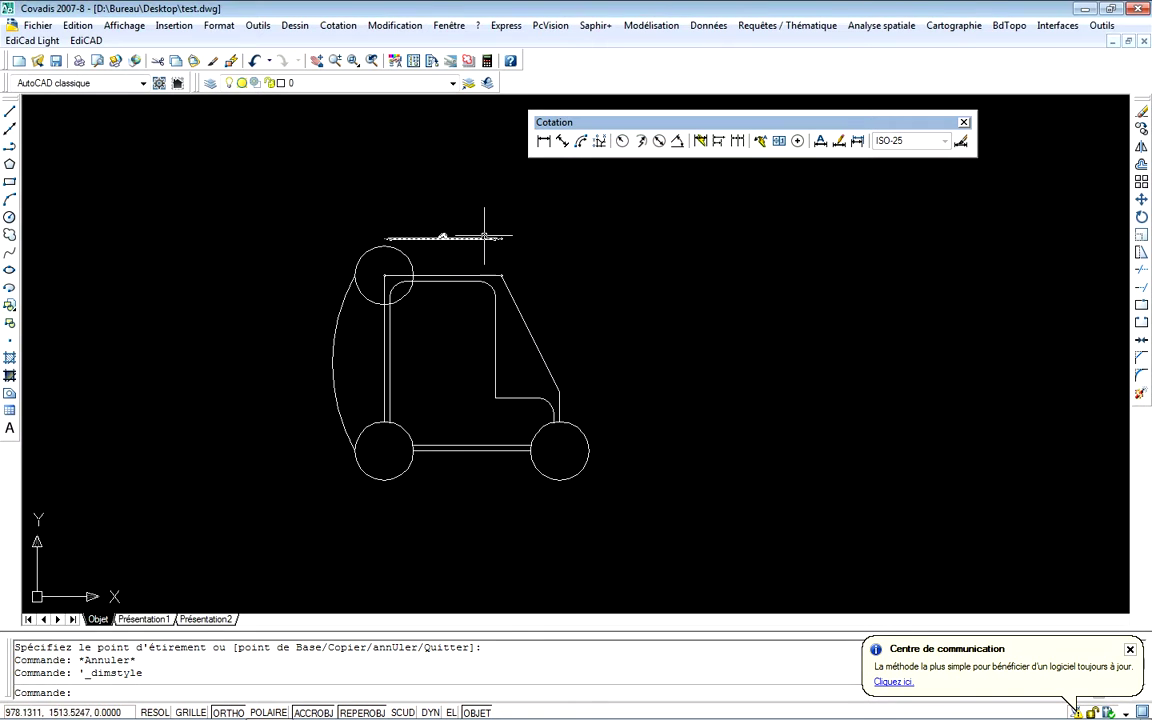
pyautogui.scroll(5, 484, 237)
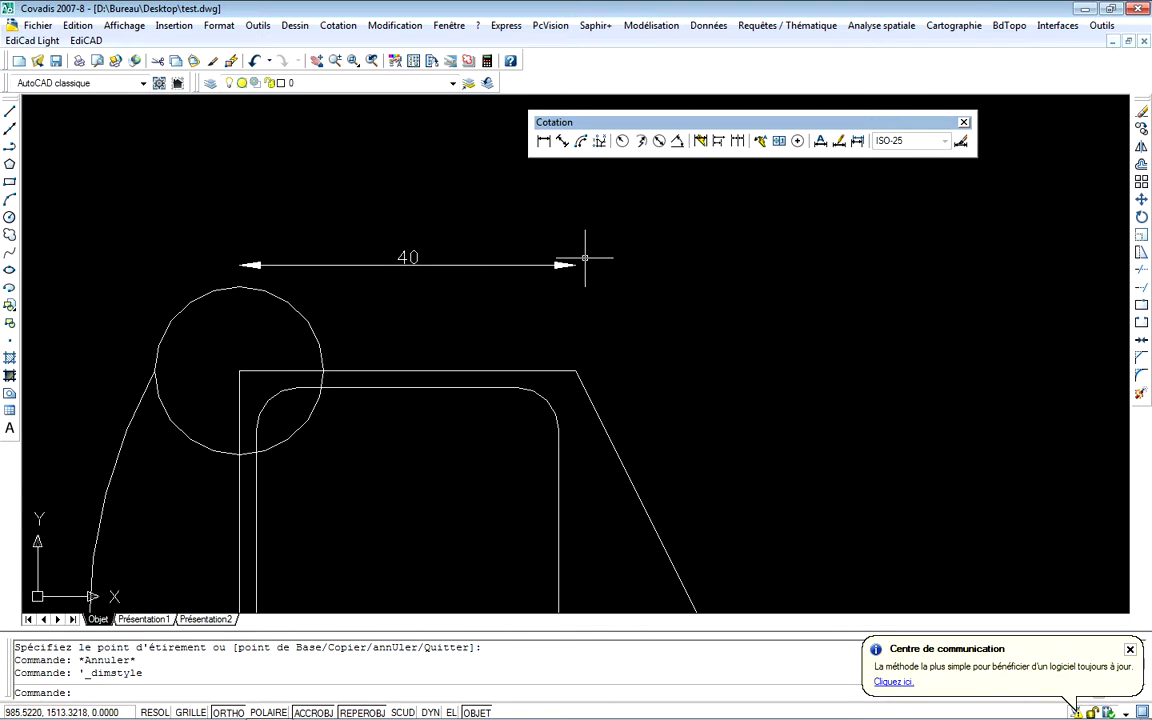
# - Turn off the suppression of extension lines 1 and 2 in the ISO-25 style and apply the style
pyautogui.rightClick(424, 209)
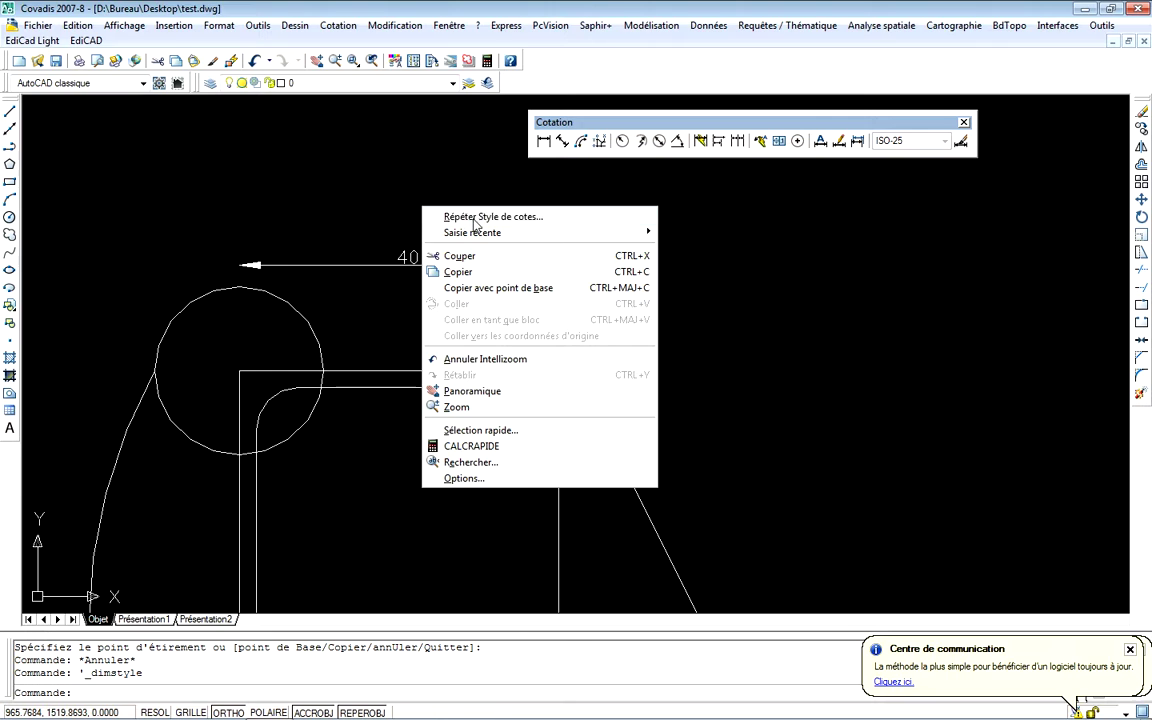
pyautogui.click(463, 218)
pyautogui.click(744, 332)
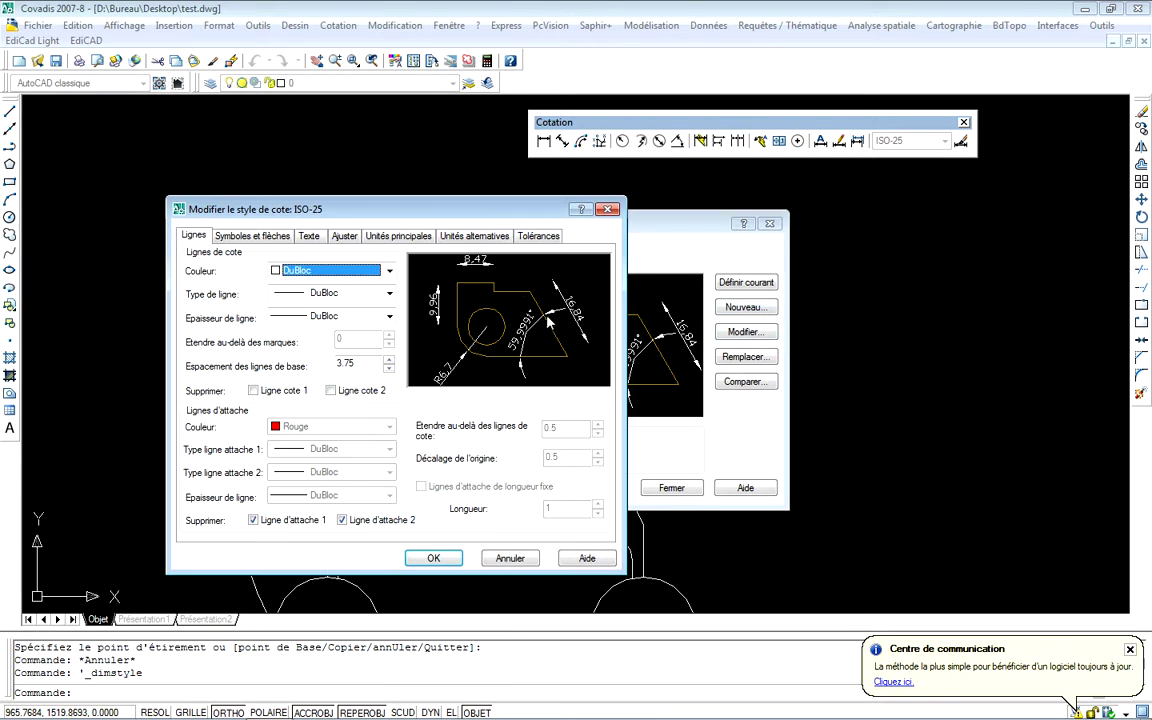
pyautogui.click(266, 528)
pyautogui.click(357, 522)
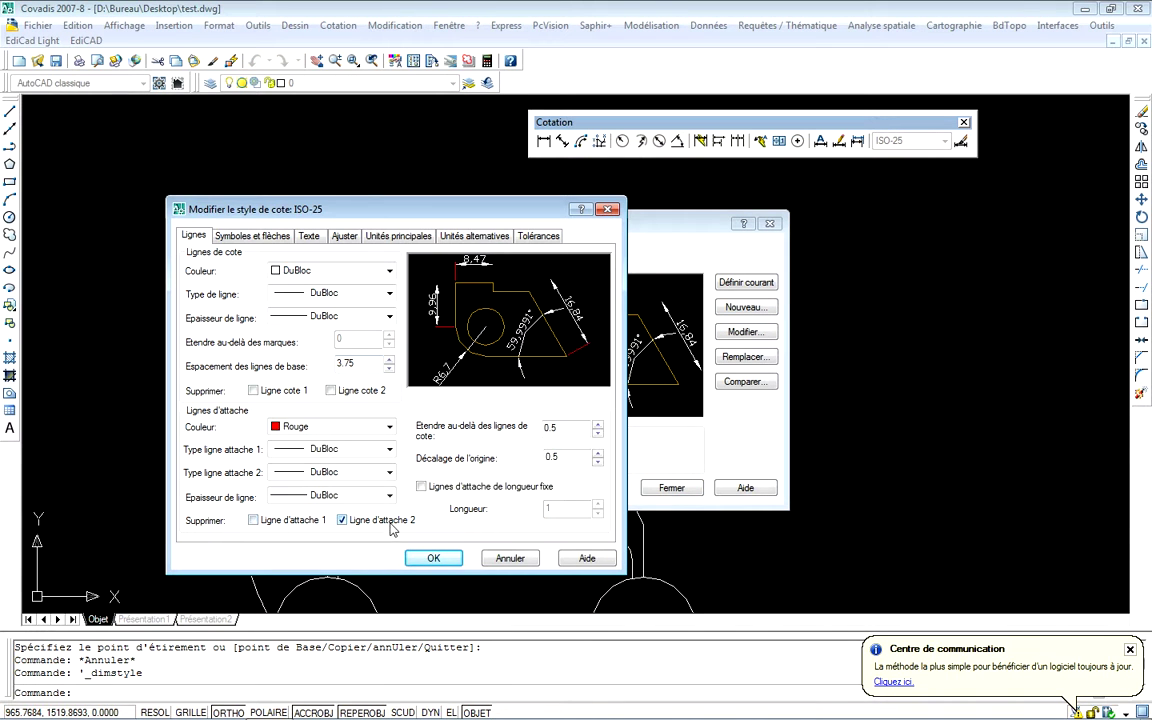
pyautogui.click(434, 557)
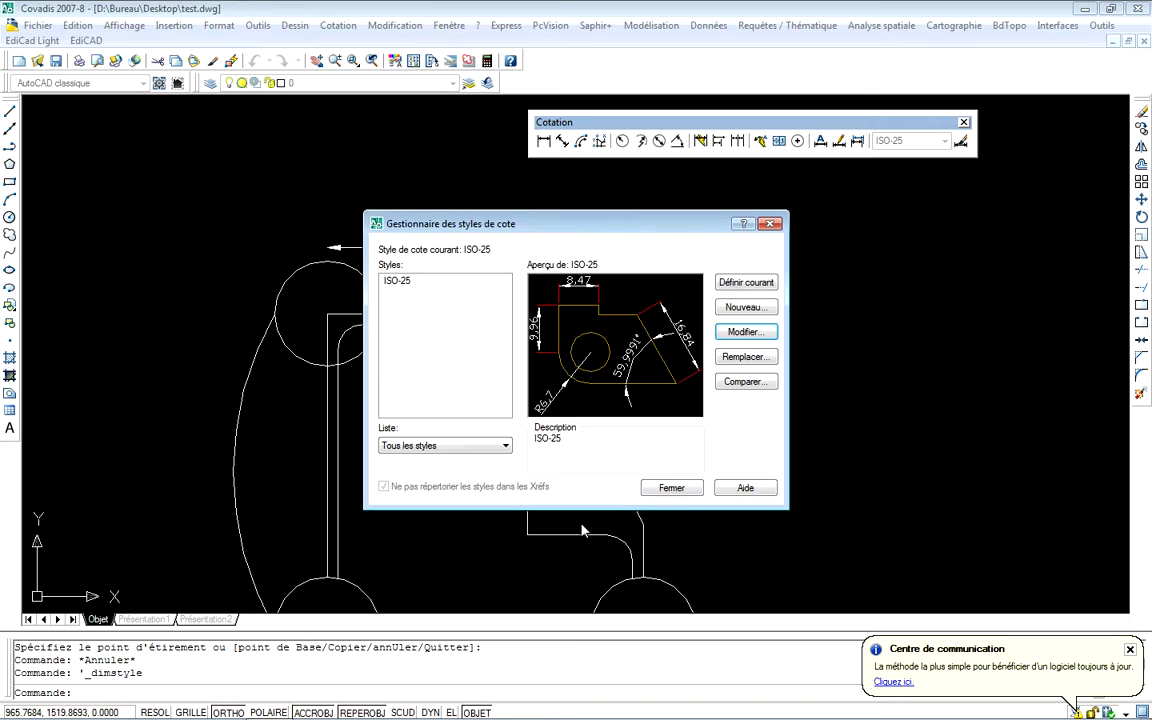
pyautogui.click(672, 487)
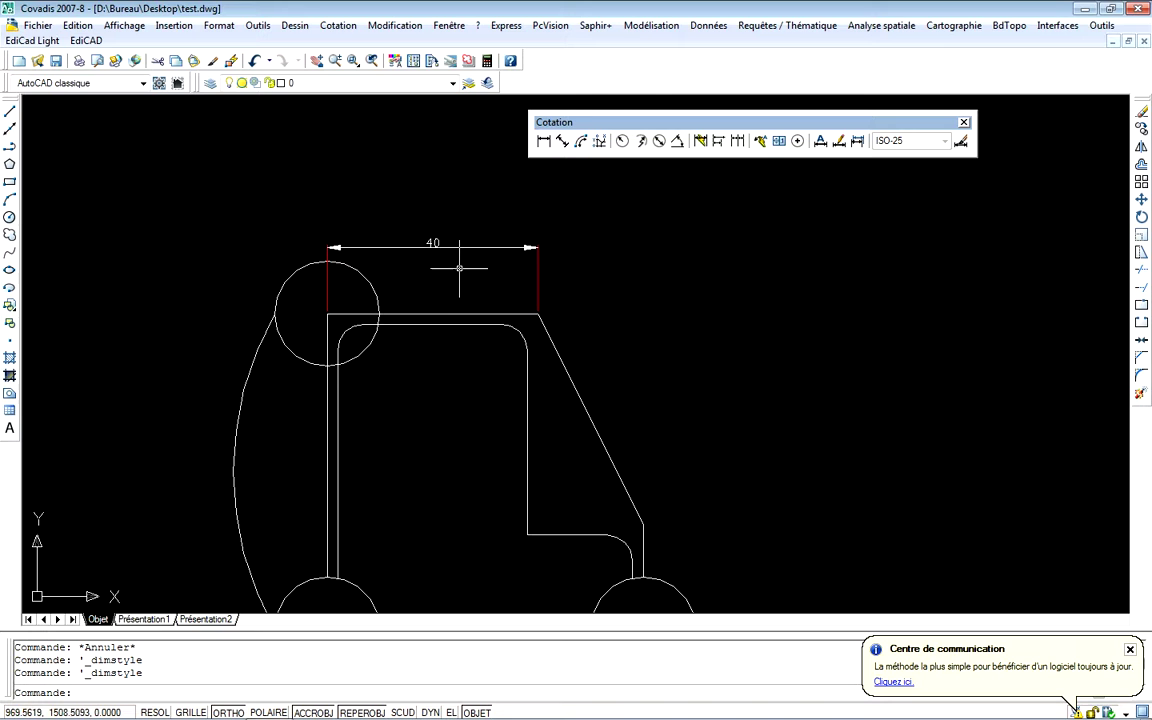
# - Open the ISO-25 style for modification and examine the types offered for the first arrowhead
pyautogui.scroll(-3, 430, 212)
pyautogui.scroll(3, 476, 218)
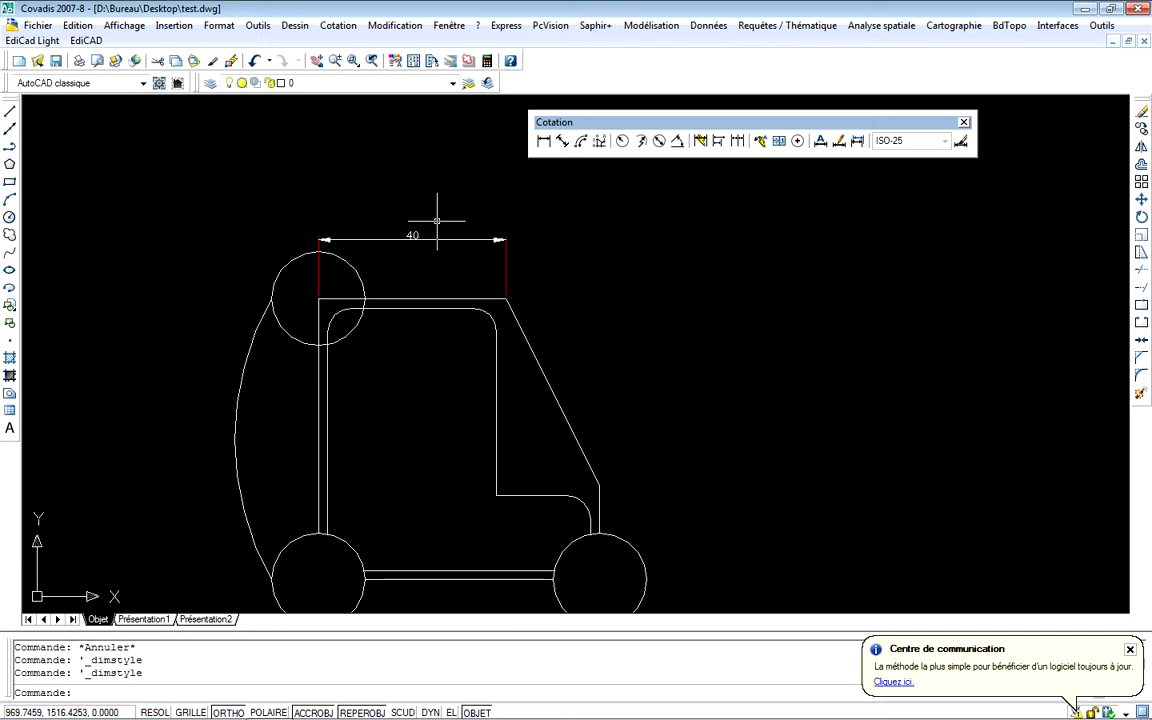
pyautogui.scroll(-2, 455, 199)
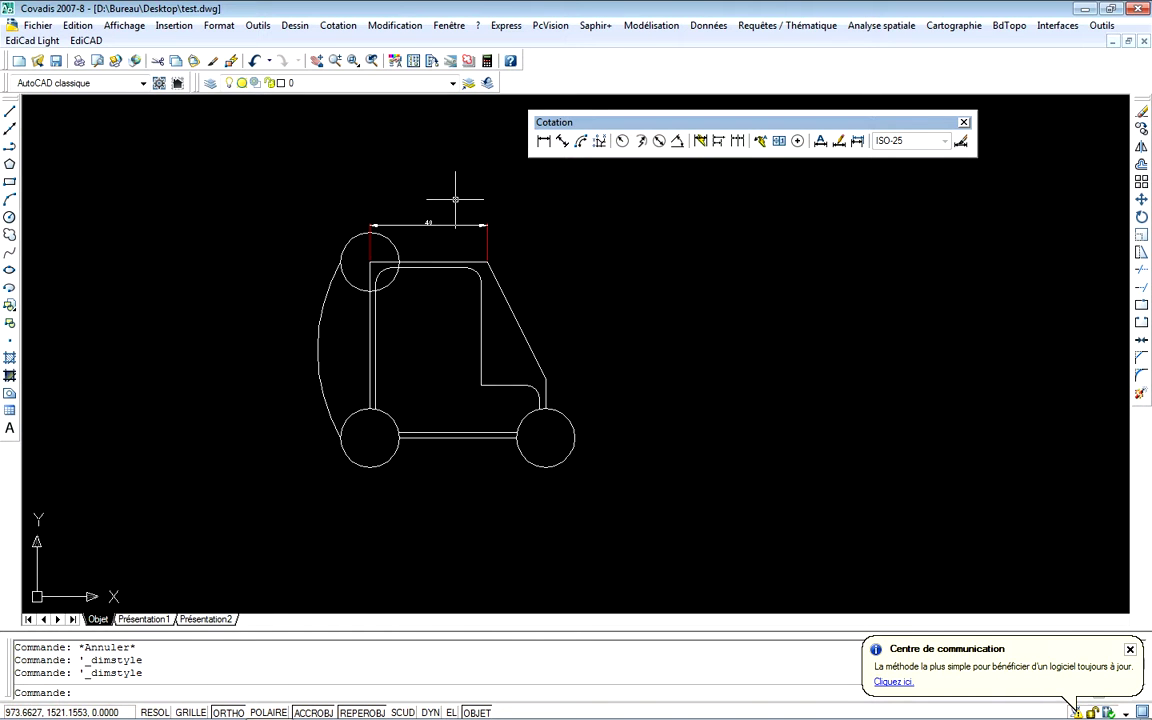
pyautogui.rightClick(440, 193)
pyautogui.click(465, 204)
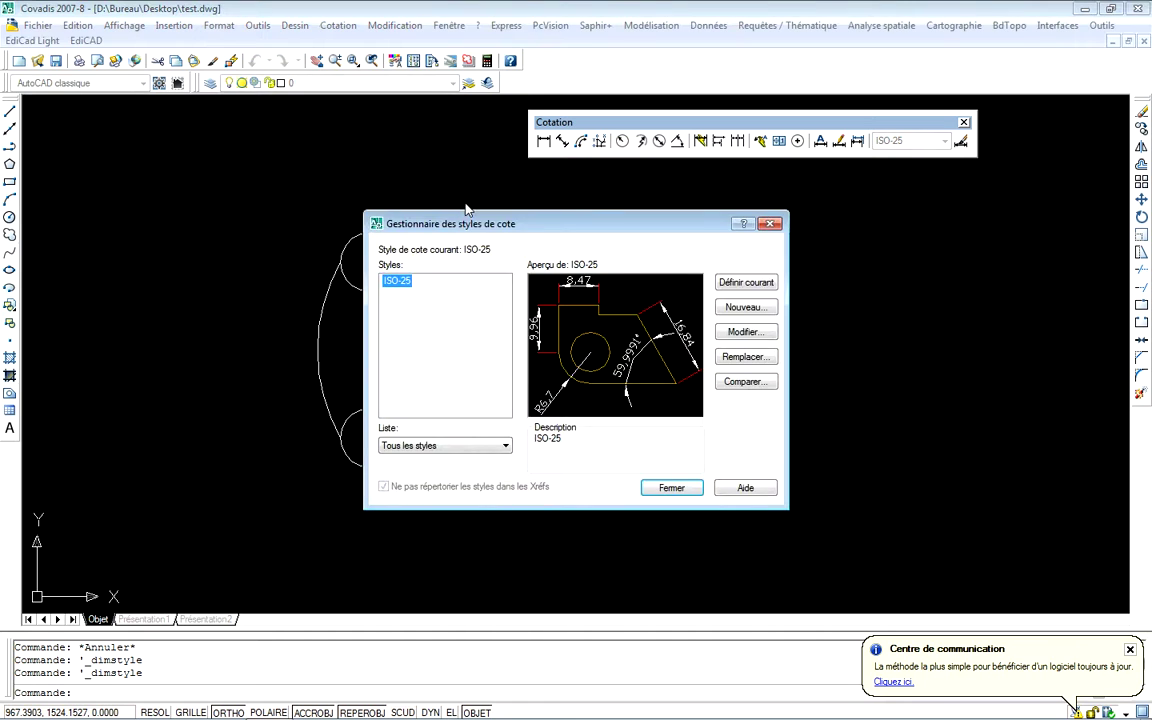
pyautogui.click(743, 331)
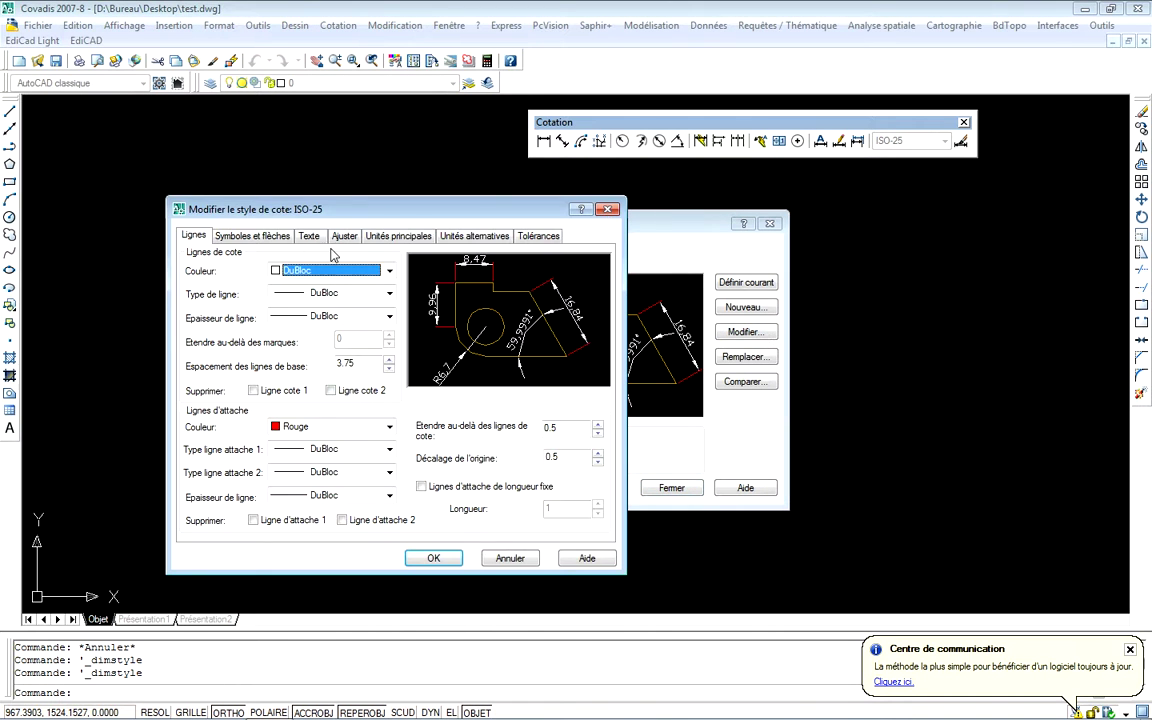
pyautogui.click(249, 238)
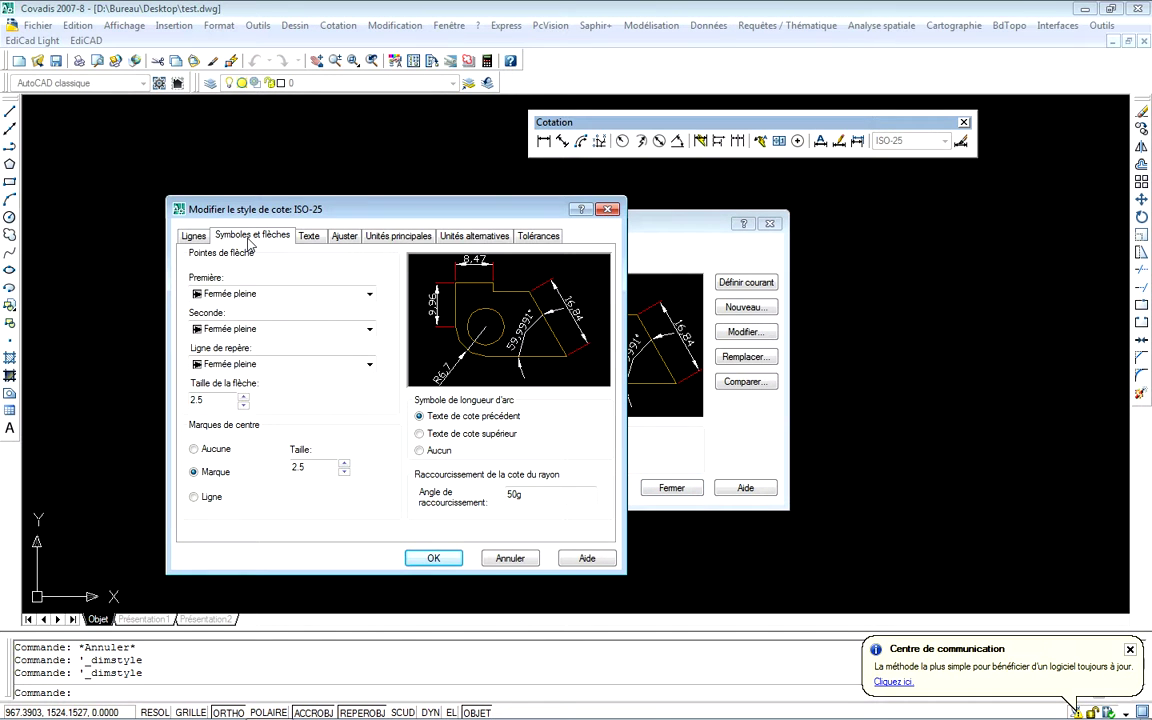
pyautogui.click(243, 294)
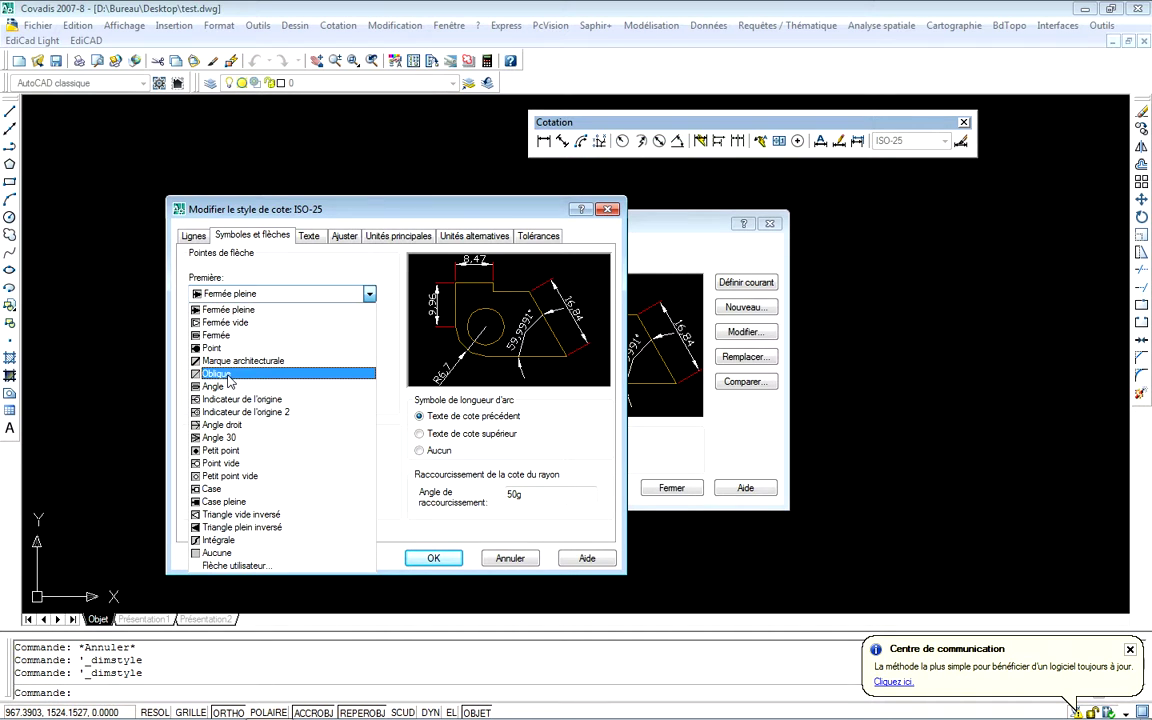
pyautogui.click(274, 294)
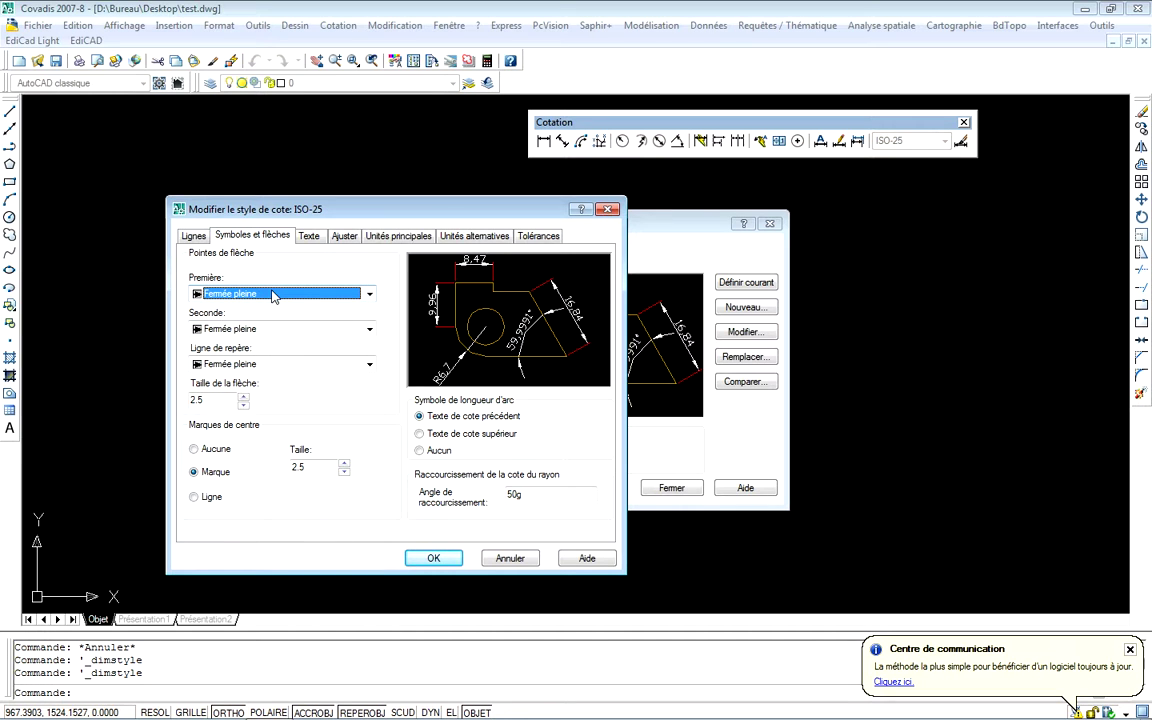
# - Set the dimension text colour of the ISO-25 style to Jaune, trying Vert first
pyautogui.click(310, 236)
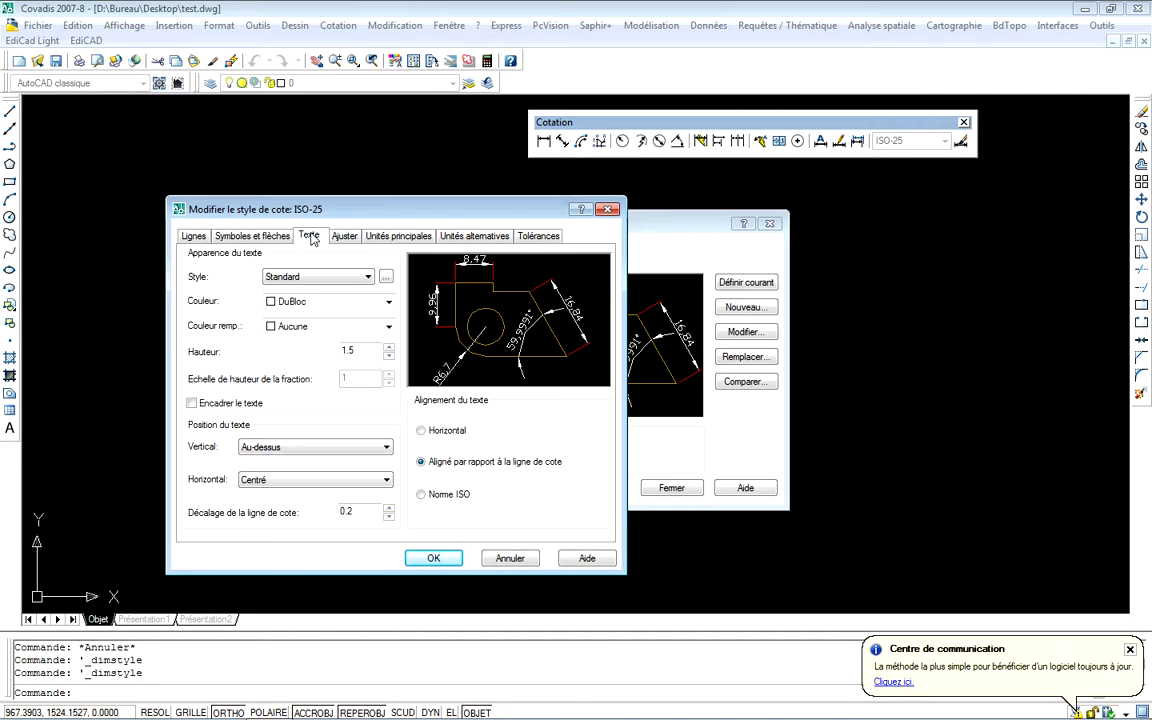
pyautogui.click(345, 302)
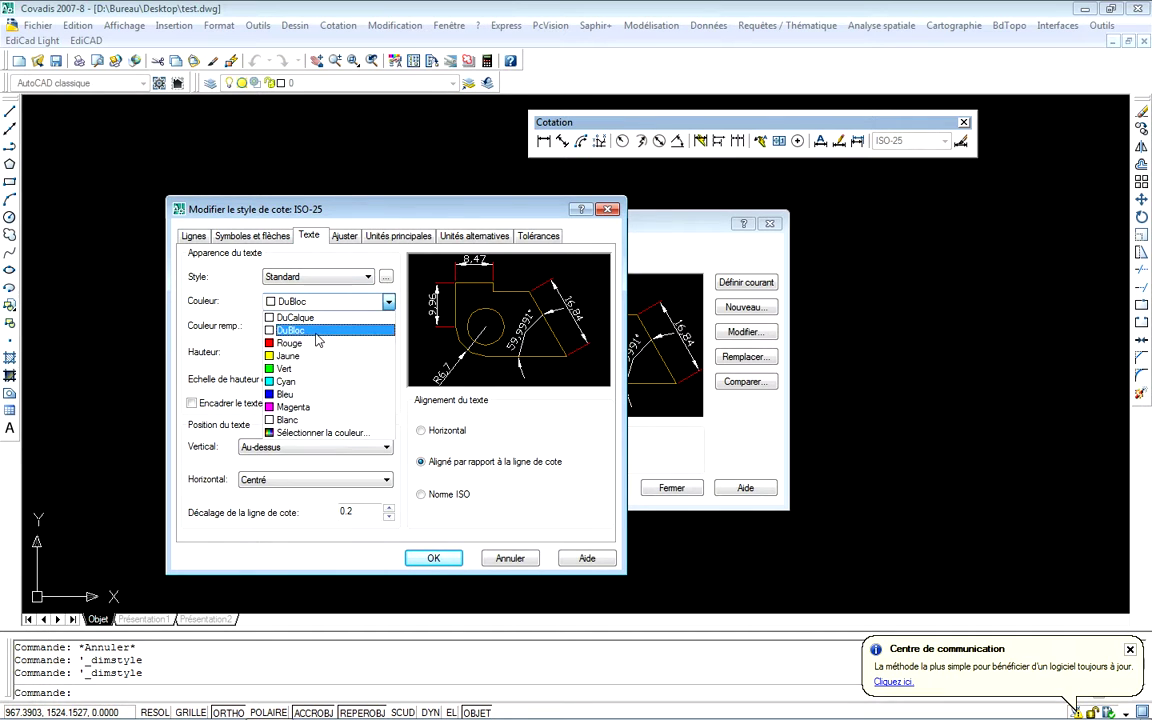
pyautogui.click(296, 368)
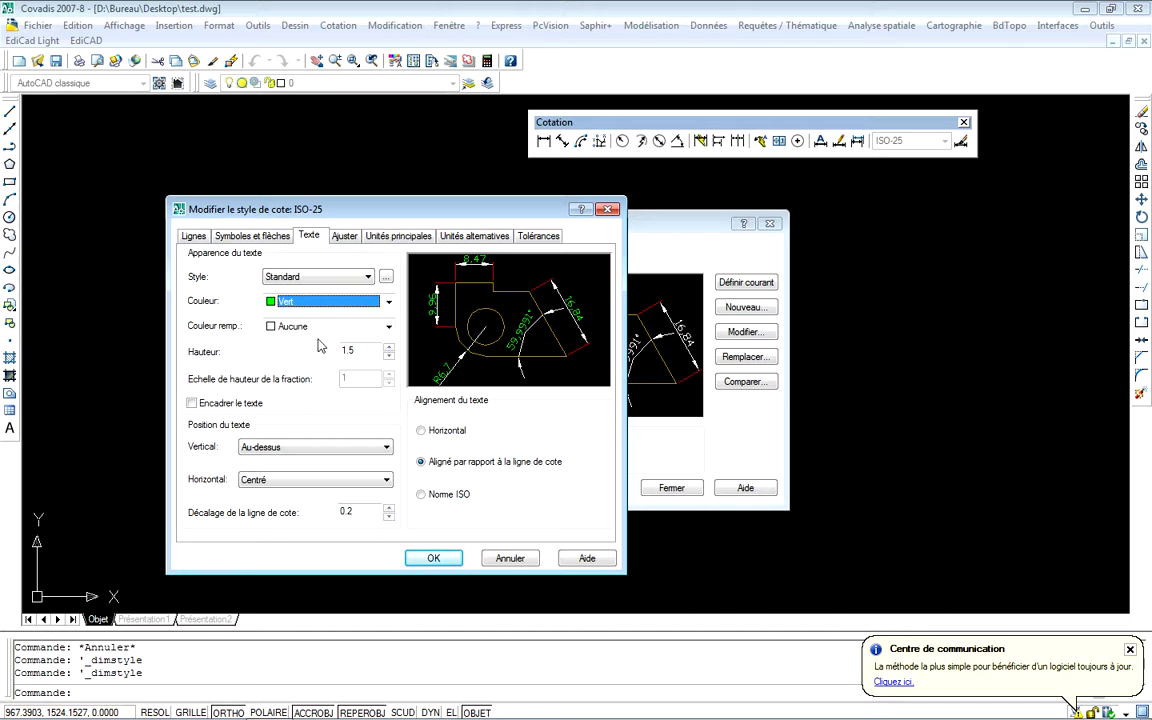
pyautogui.click(290, 301)
pyautogui.click(289, 357)
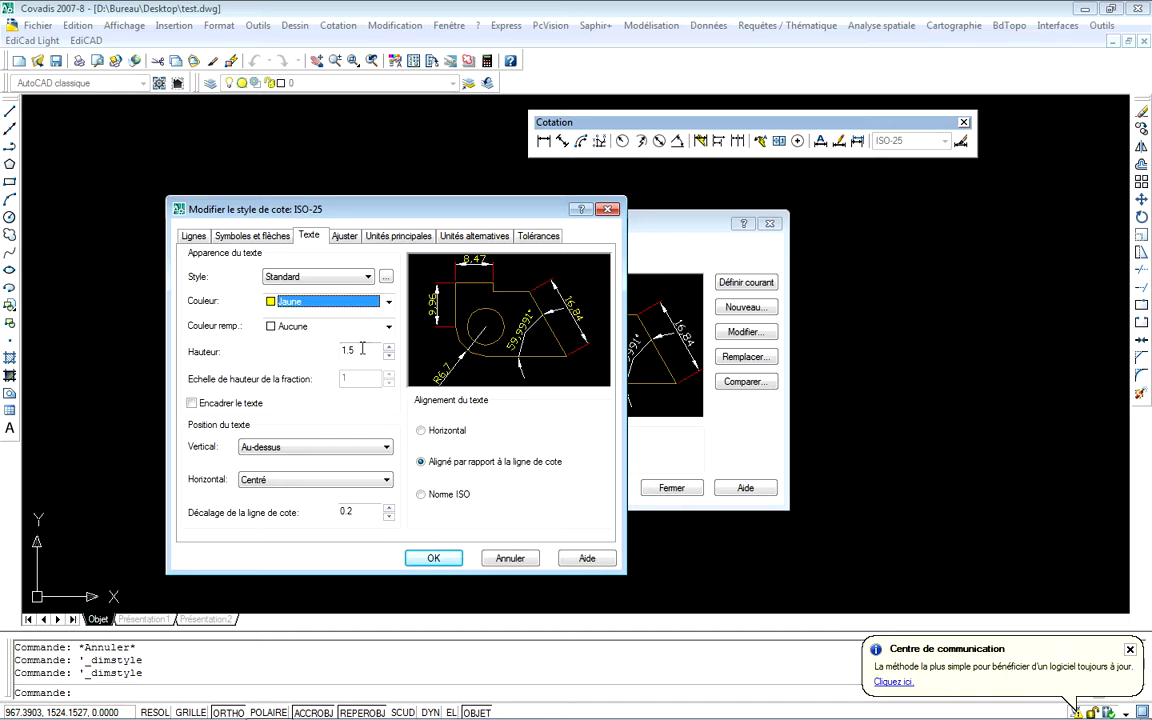
# - Set the dimension text height to 1 and the text's offset from the dimension line to 0.5
pyautogui.doubleClick(345, 350)
pyautogui.write('1')
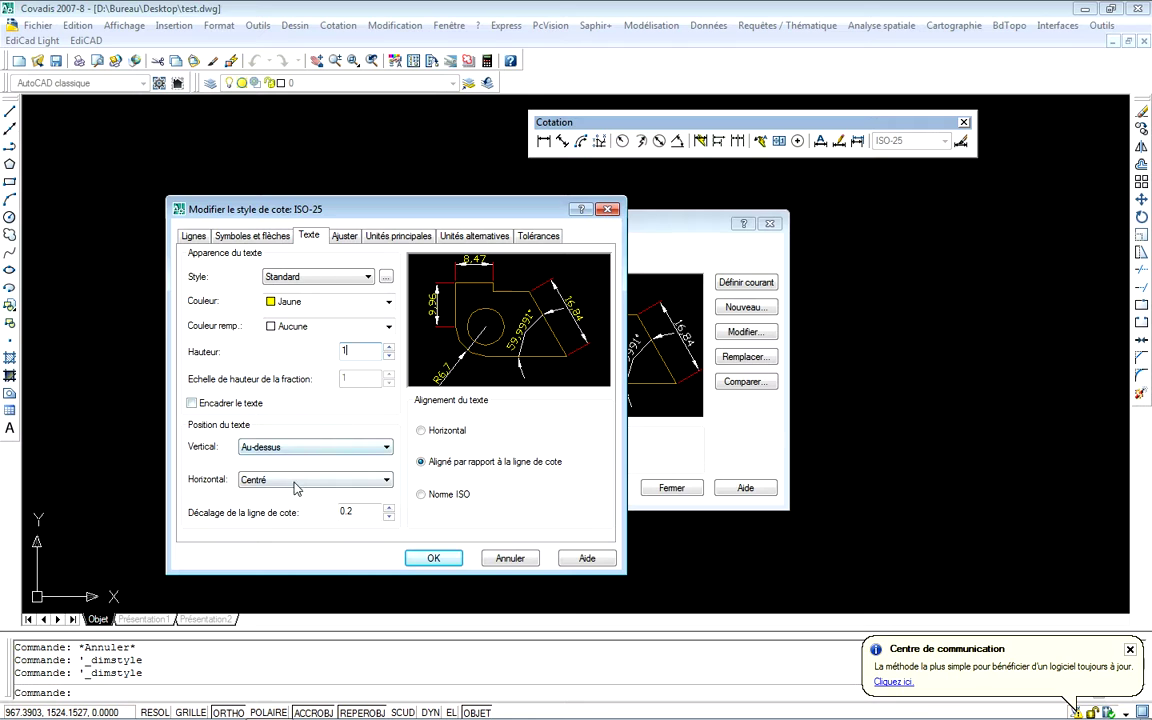
pyautogui.click(374, 511)
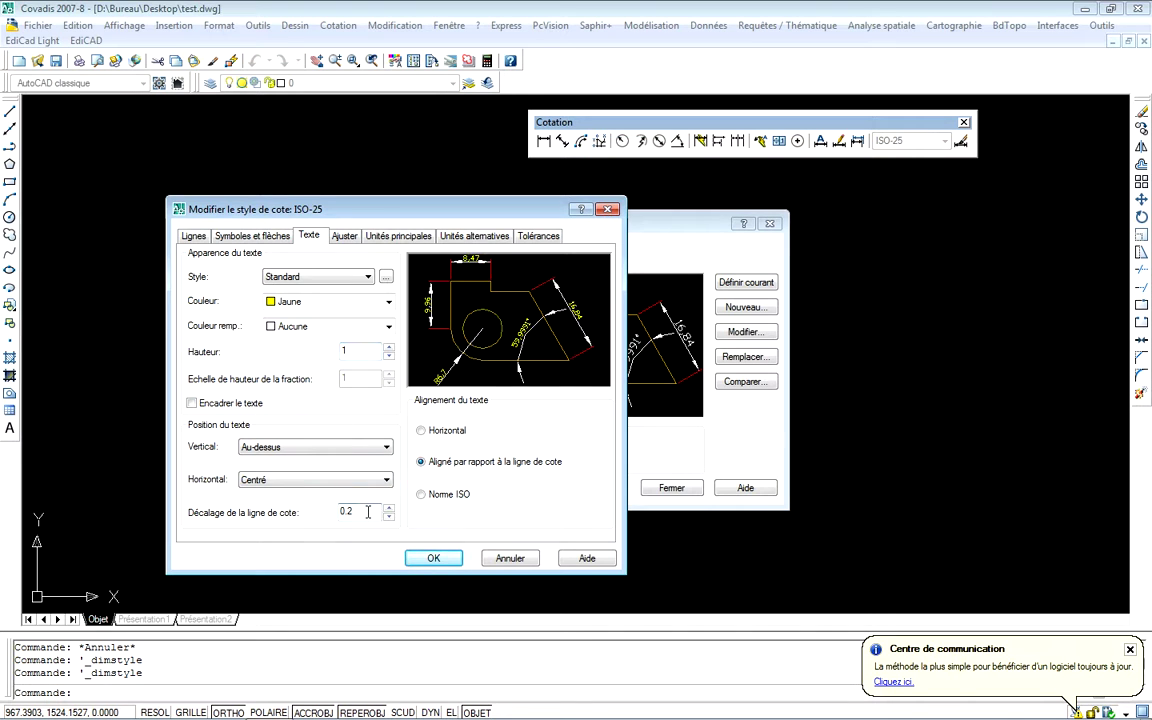
pyautogui.moveTo(374, 511); pyautogui.dragTo(316, 520)
pyautogui.write('0.5')
# - Compare the ISO-25 style's fit options in the preview and choose Conserver le texte entre les lignes d'attache
pyautogui.click(345, 236)
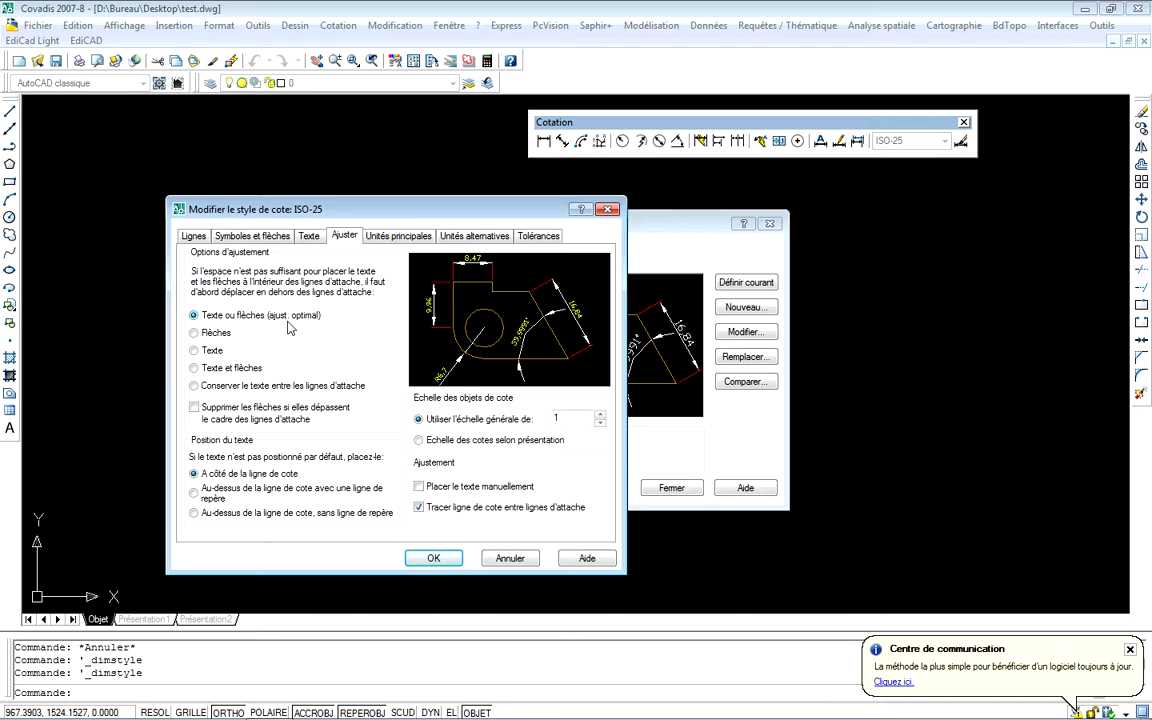
pyautogui.click(209, 336)
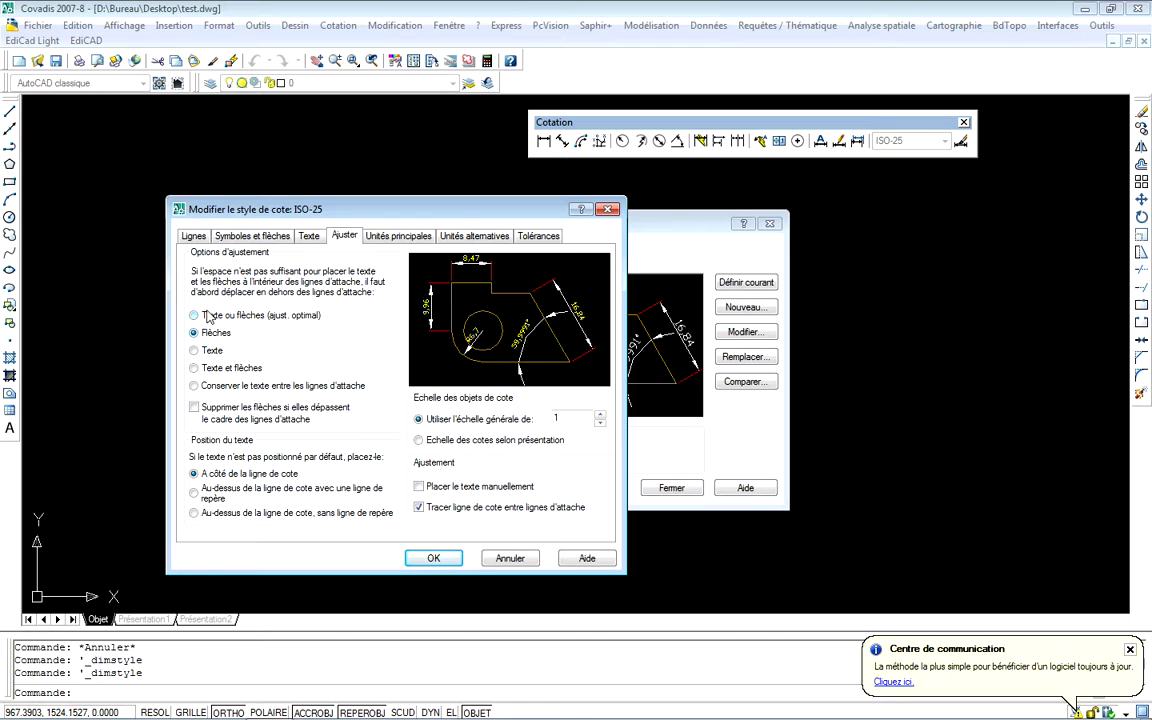
pyautogui.click(197, 315)
pyautogui.click(205, 333)
pyautogui.click(209, 352)
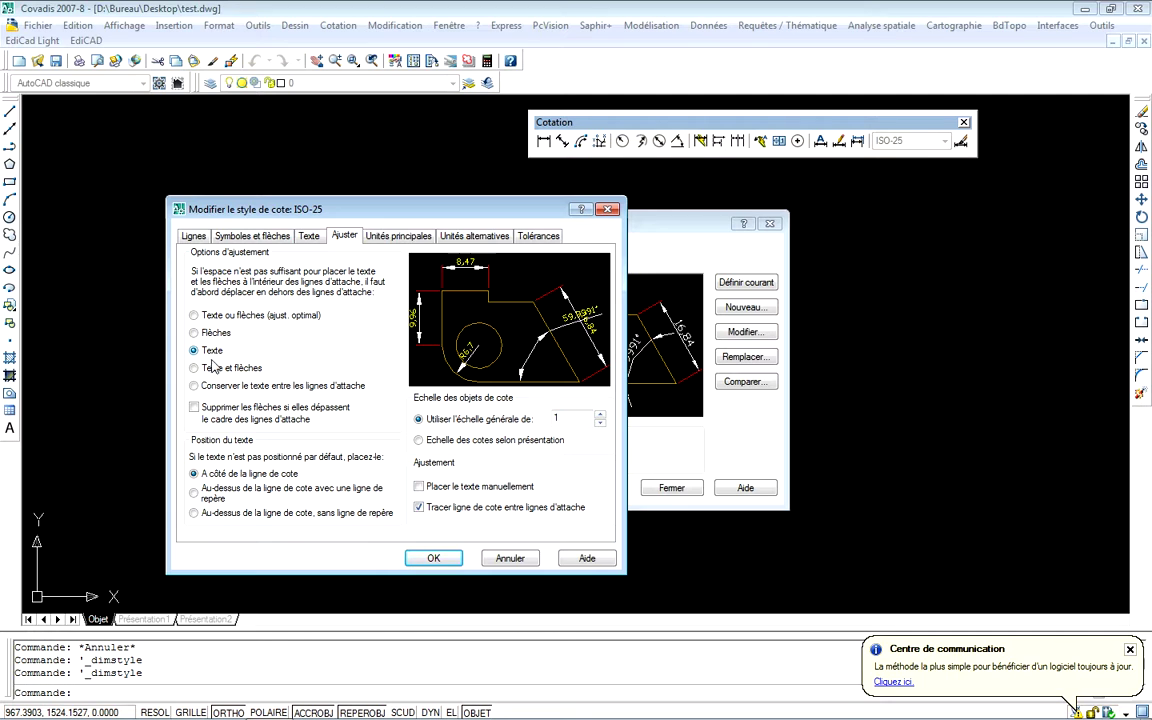
pyautogui.click(212, 370)
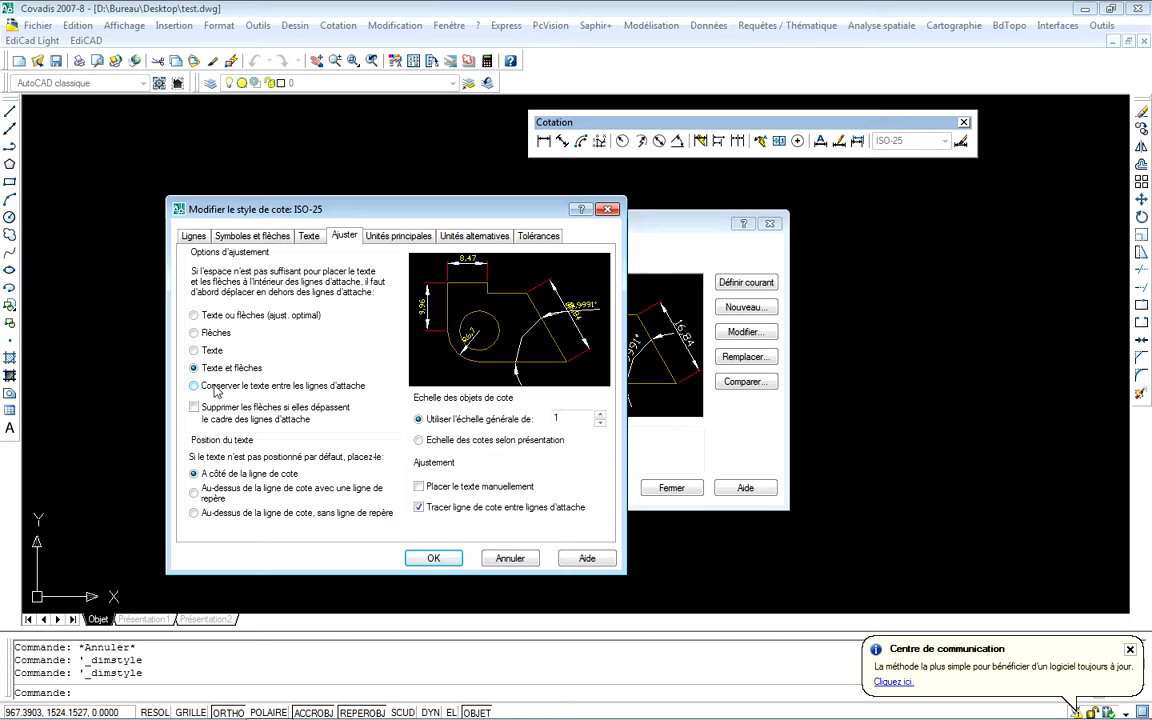
pyautogui.click(215, 391)
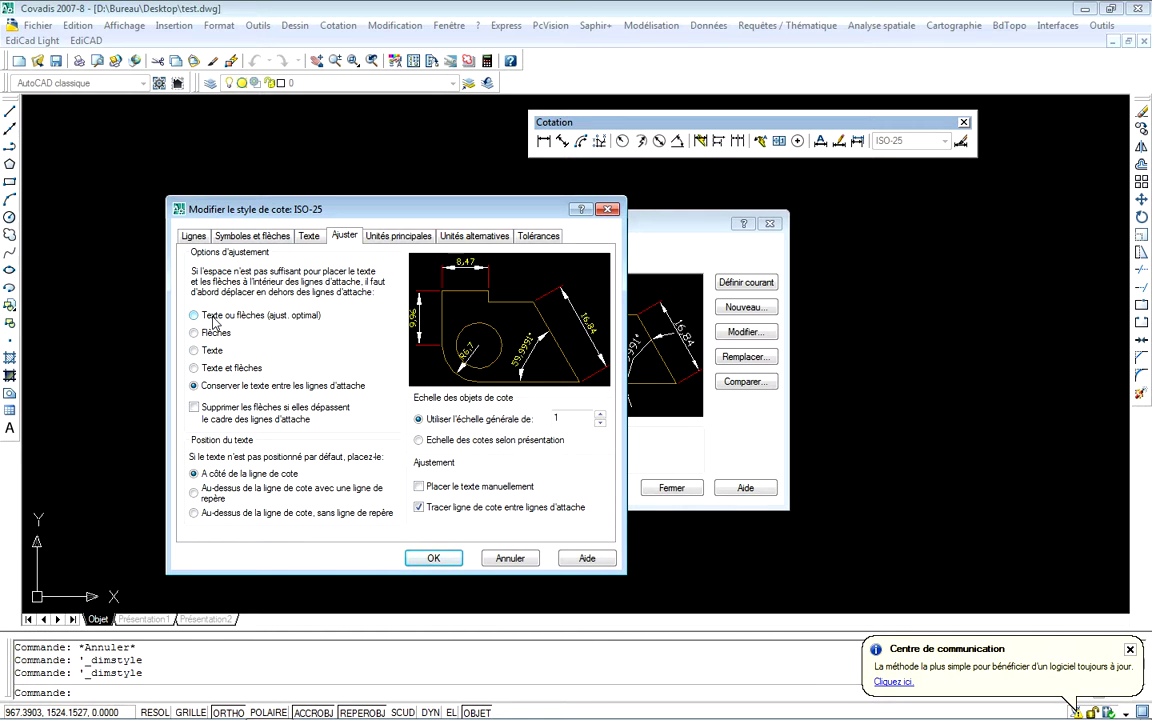
pyautogui.click(219, 412)
pyautogui.click(224, 414)
# - Check the decimal separator choices in the primary units, keep Virgule, and apply the modified ISO-25 style to the drawing
pyautogui.click(396, 236)
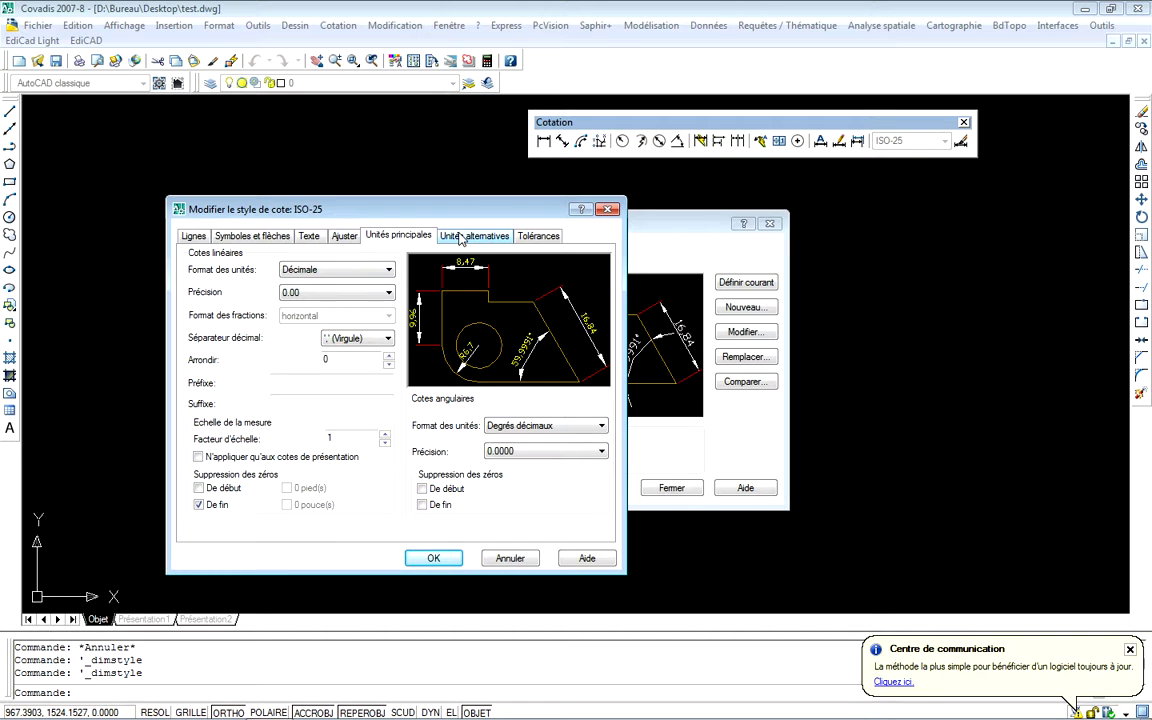
pyautogui.click(362, 339)
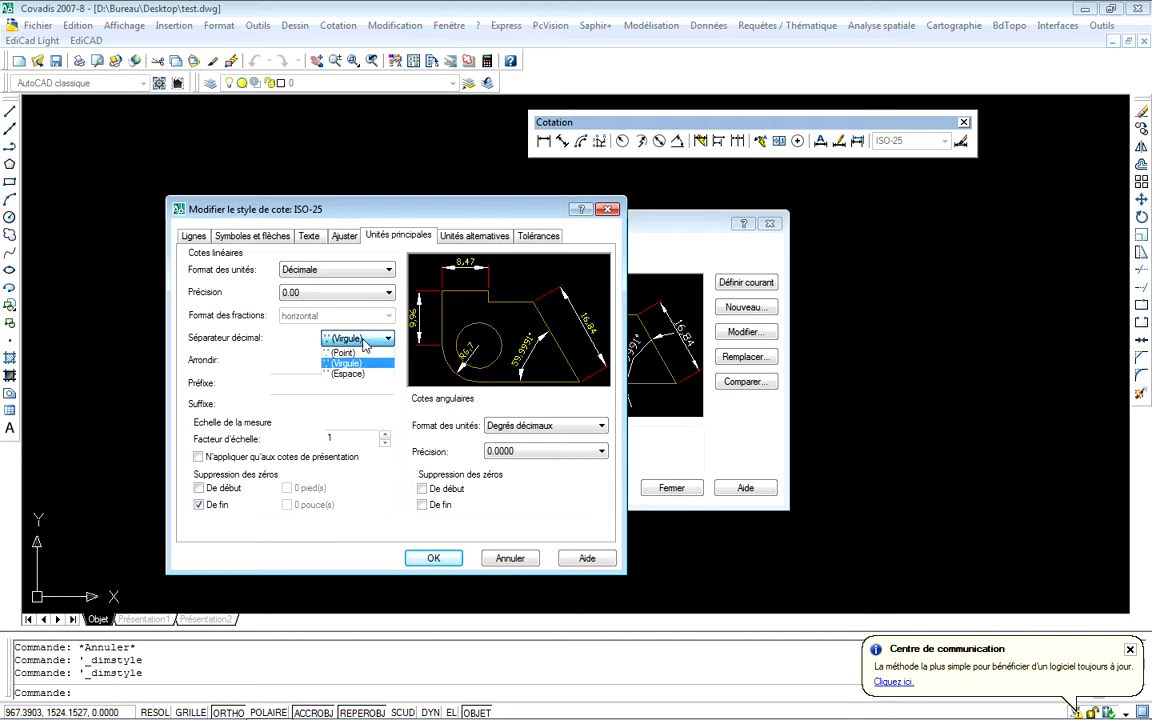
pyautogui.click(362, 341)
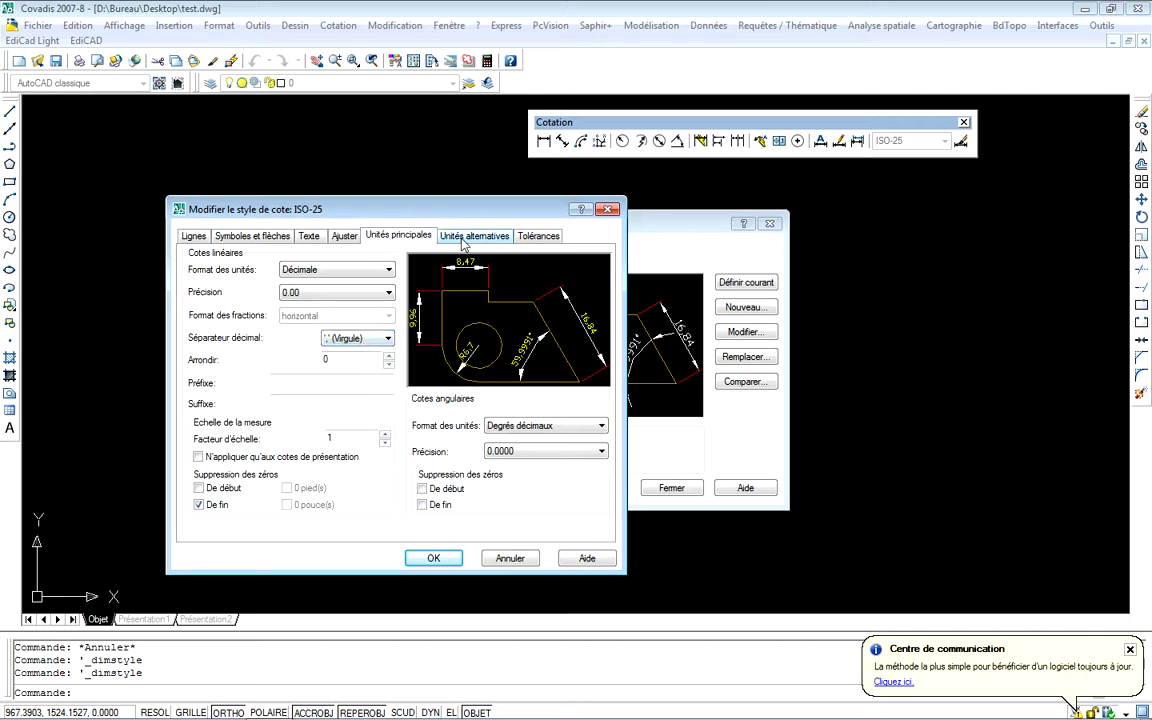
pyautogui.click(433, 558)
pyautogui.click(671, 488)
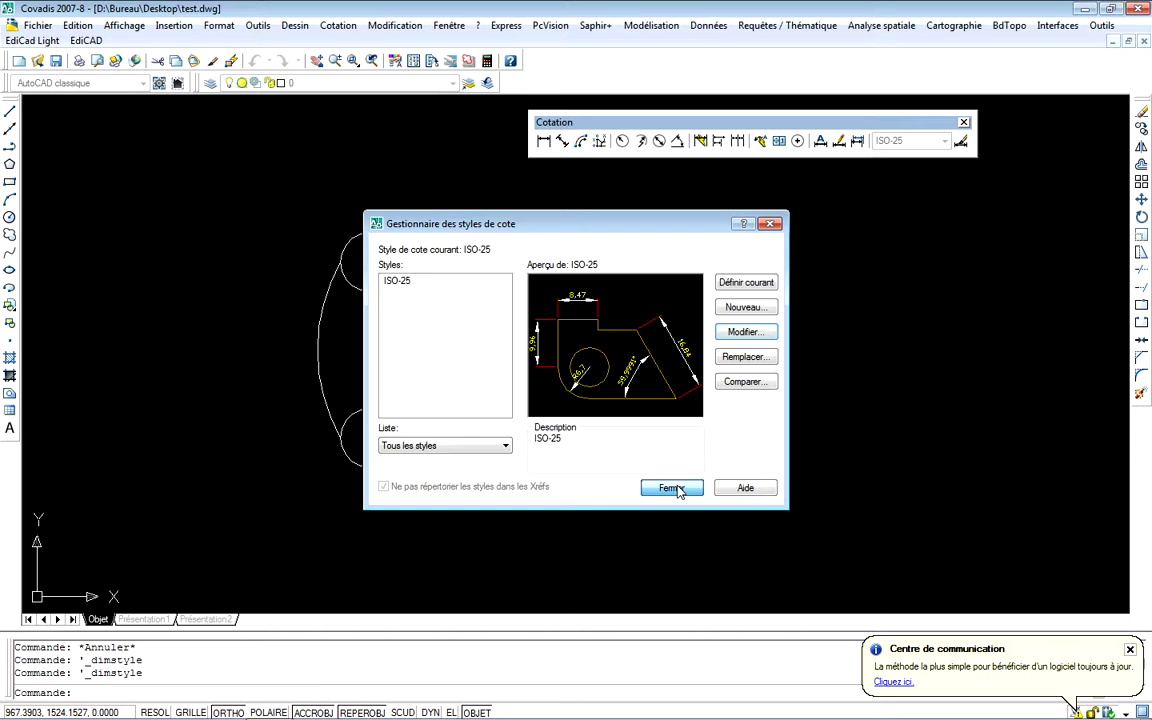
pyautogui.scroll(4, 450, 211)
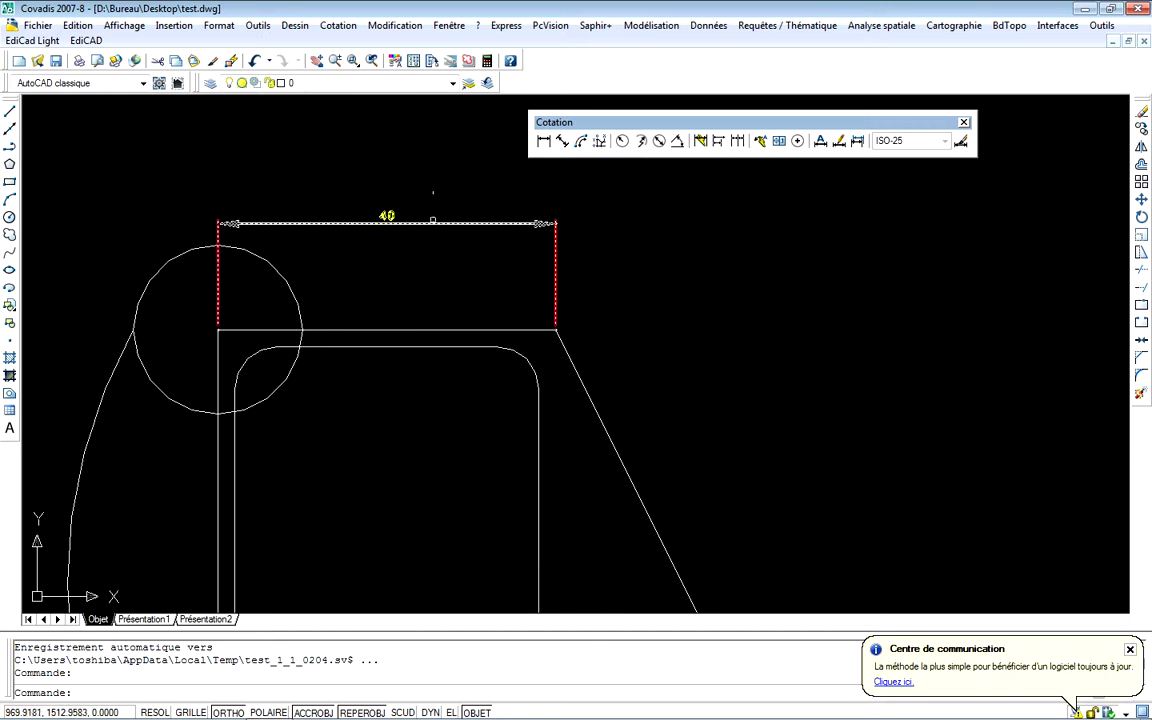
pyautogui.scroll(4, 375, 212)
pyautogui.scroll(-5, 375, 212)
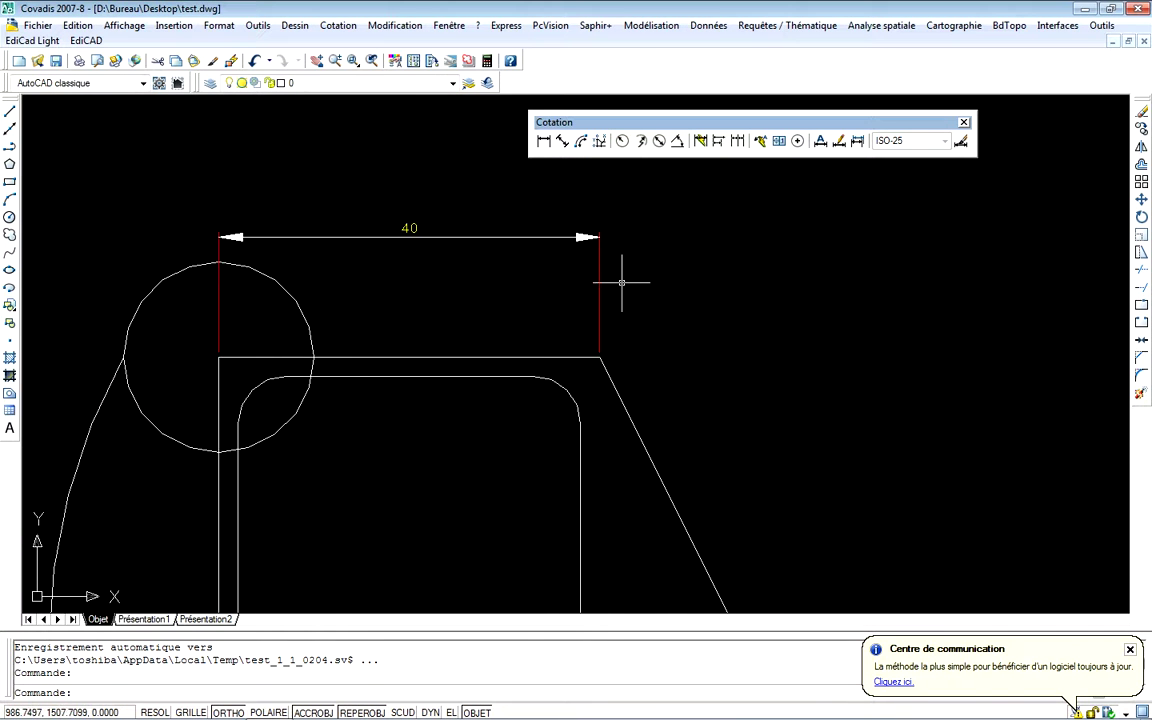